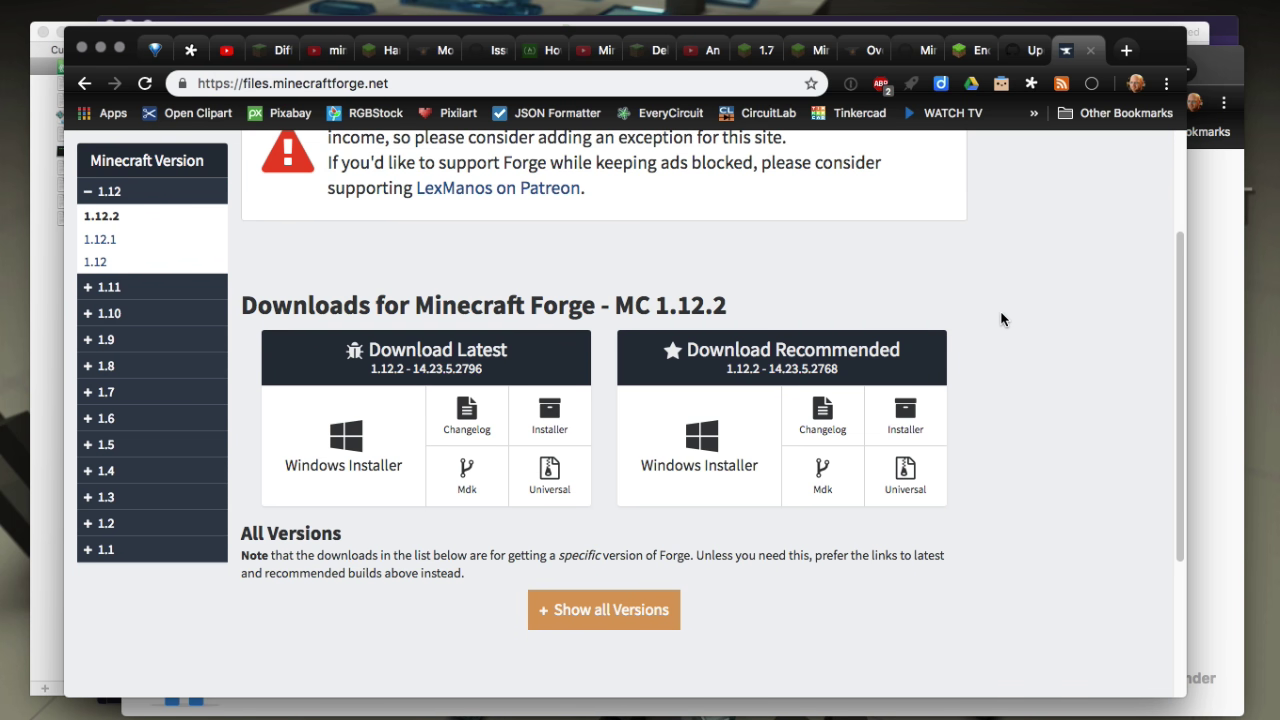
- Scroll the Forge page, then return to the Twitch app's modpack list
scroll(1032, 392, "down", 1)
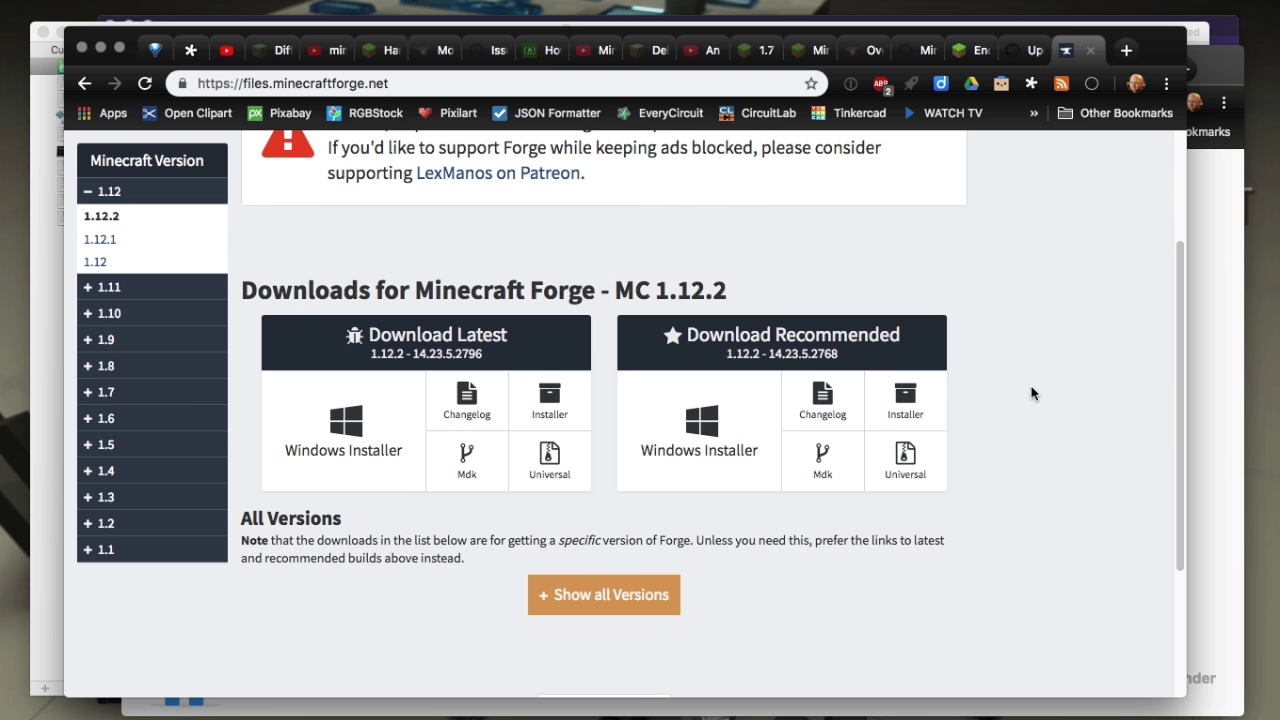
scroll(1033, 393, "down", 1)
scroll(1032, 392, "down", 1)
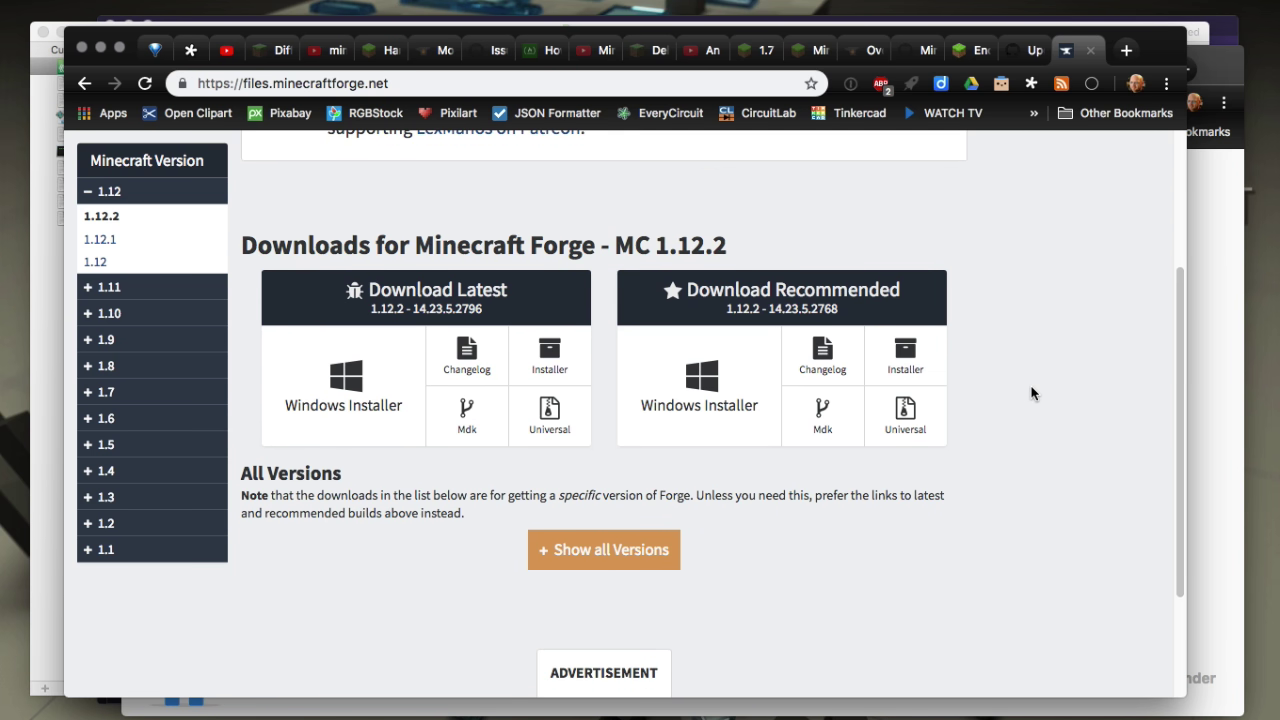
scroll(1025, 388, "down", 1)
scroll(1025, 388, "down", 1)
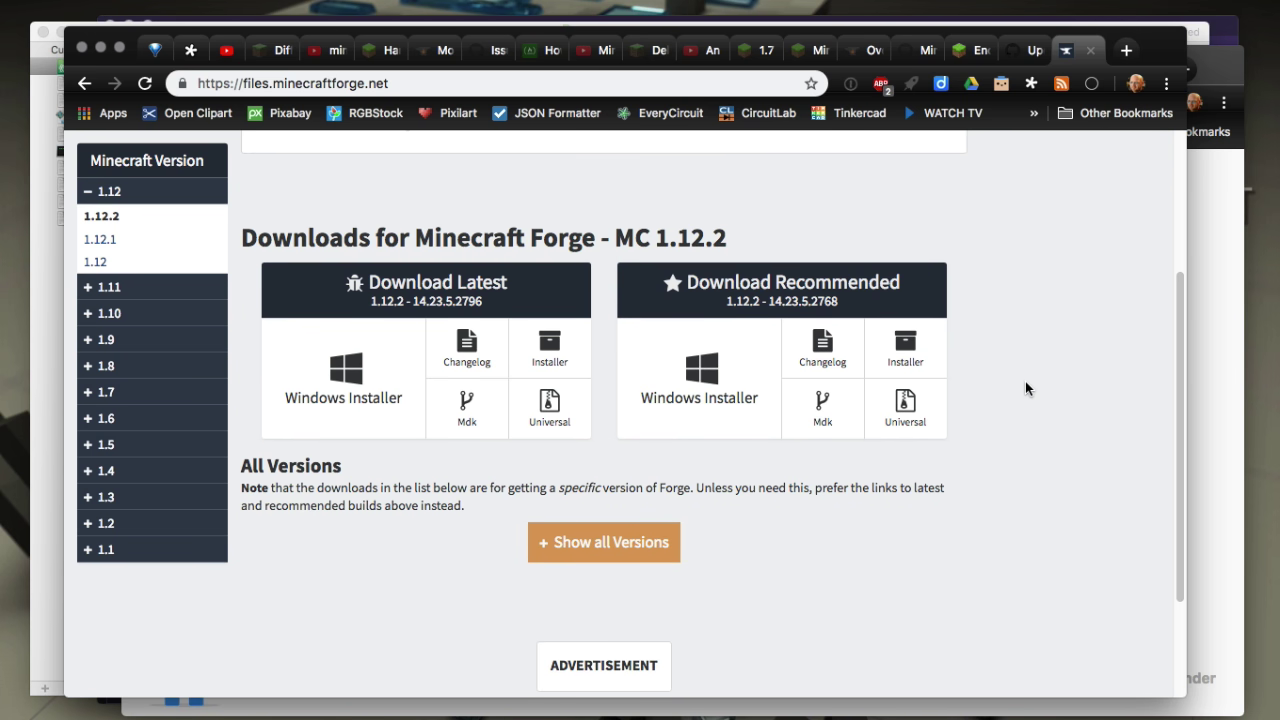
scroll(1025, 388, "down", 1)
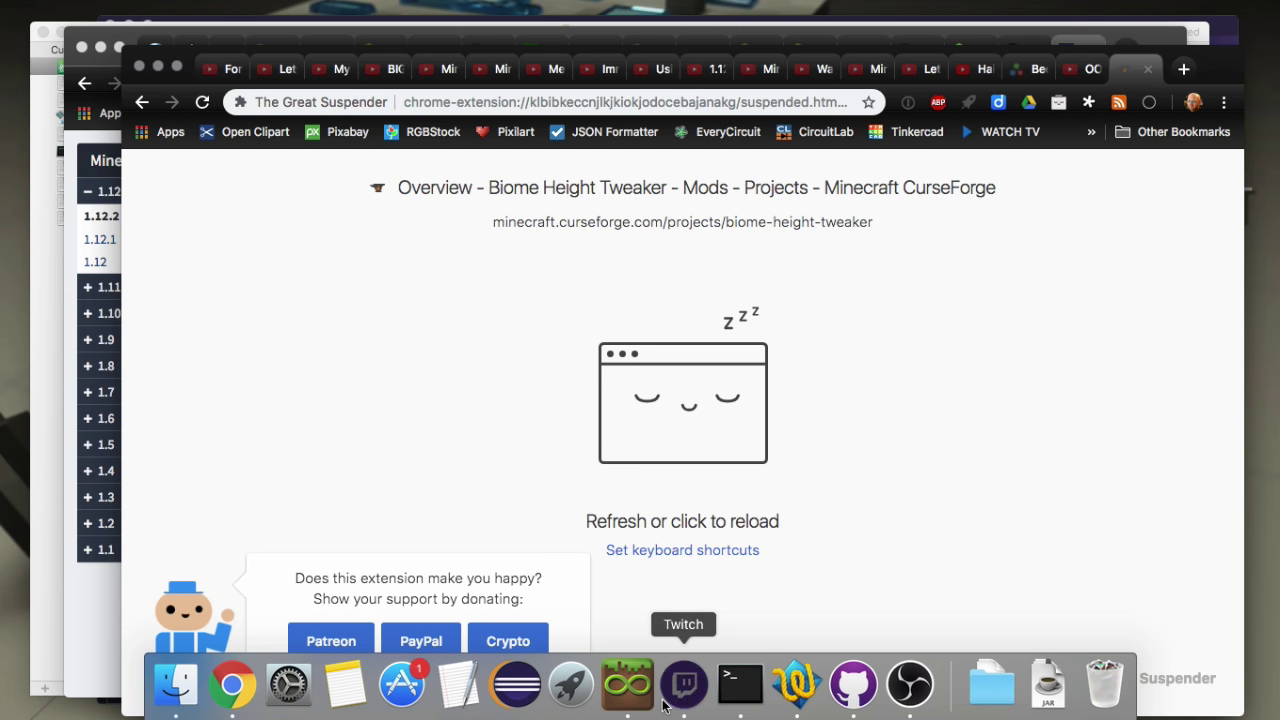
left_click(684, 690)
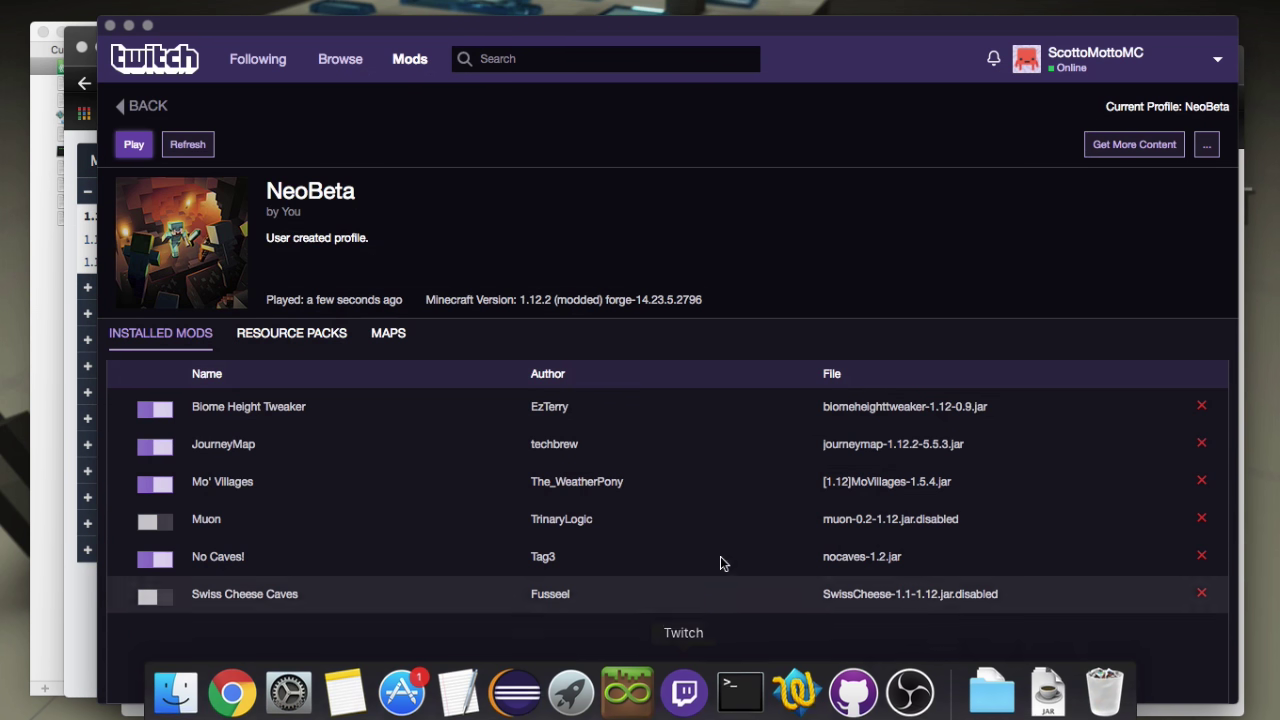
left_click(148, 108)
- Check that a 1.12.2 custom profile uses forge-14.23.5.2796, then cancel and return to Chrome
left_click(578, 162)
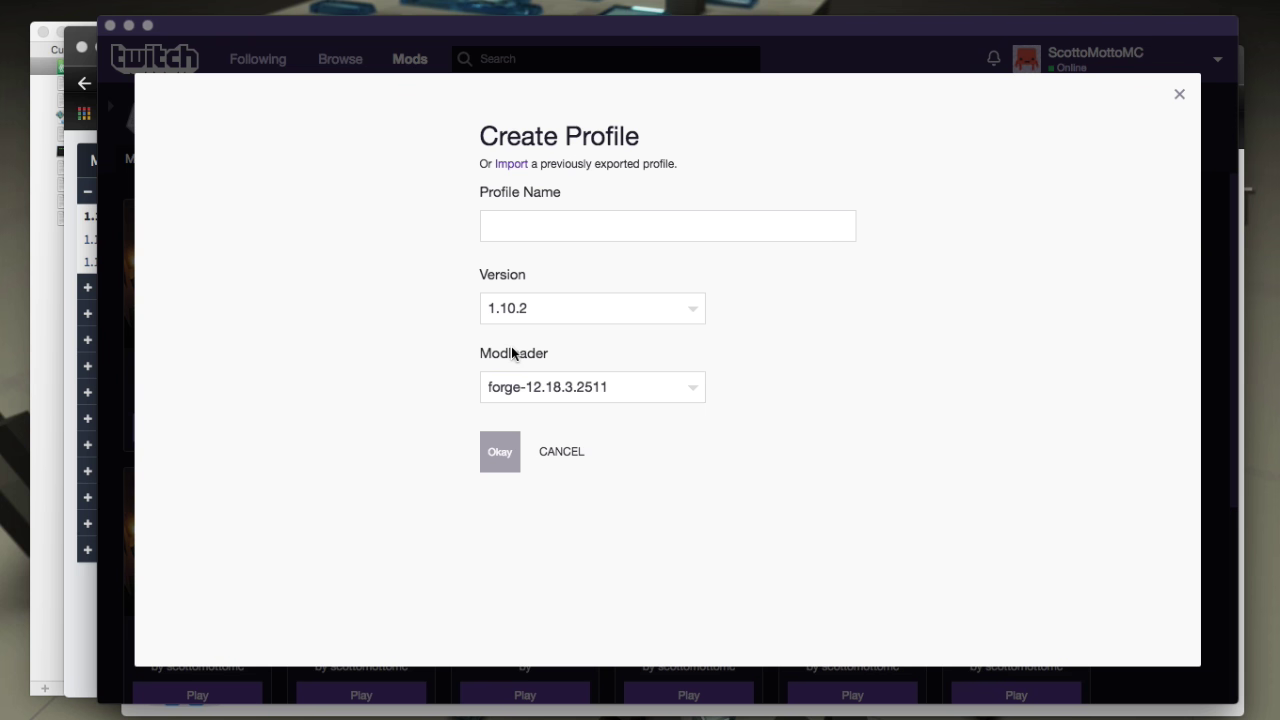
left_click(542, 306)
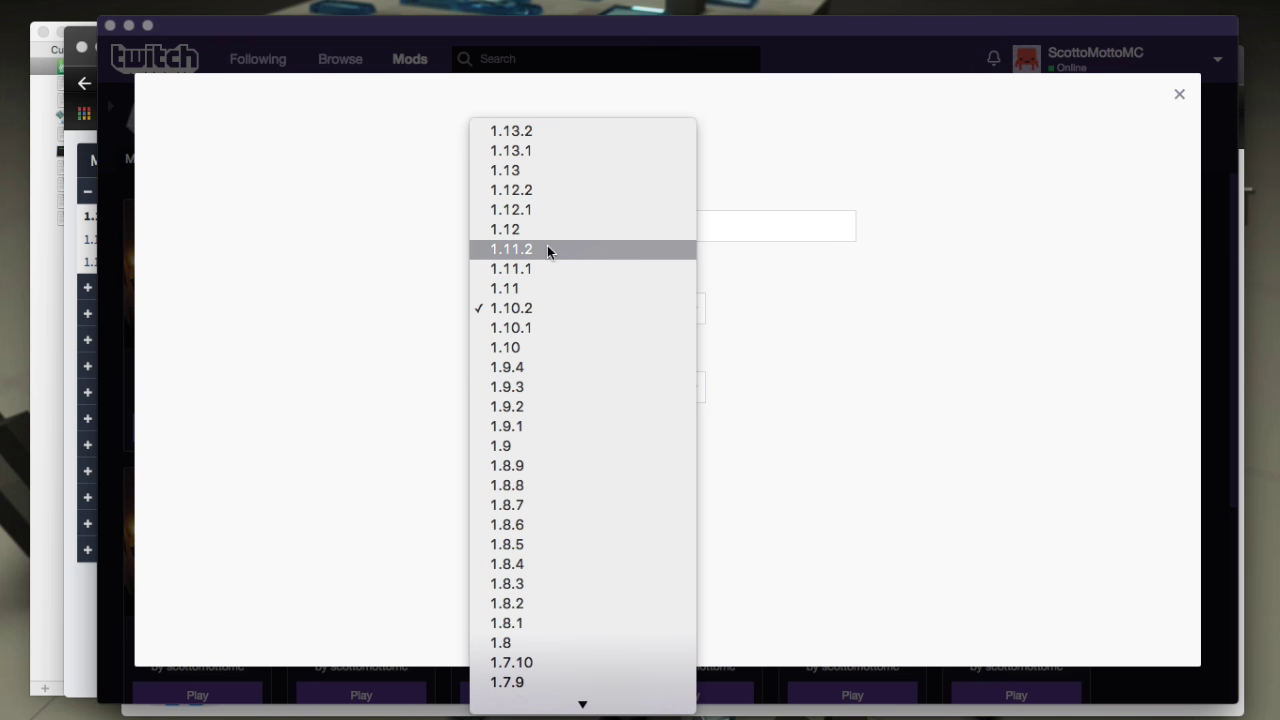
left_click(547, 190)
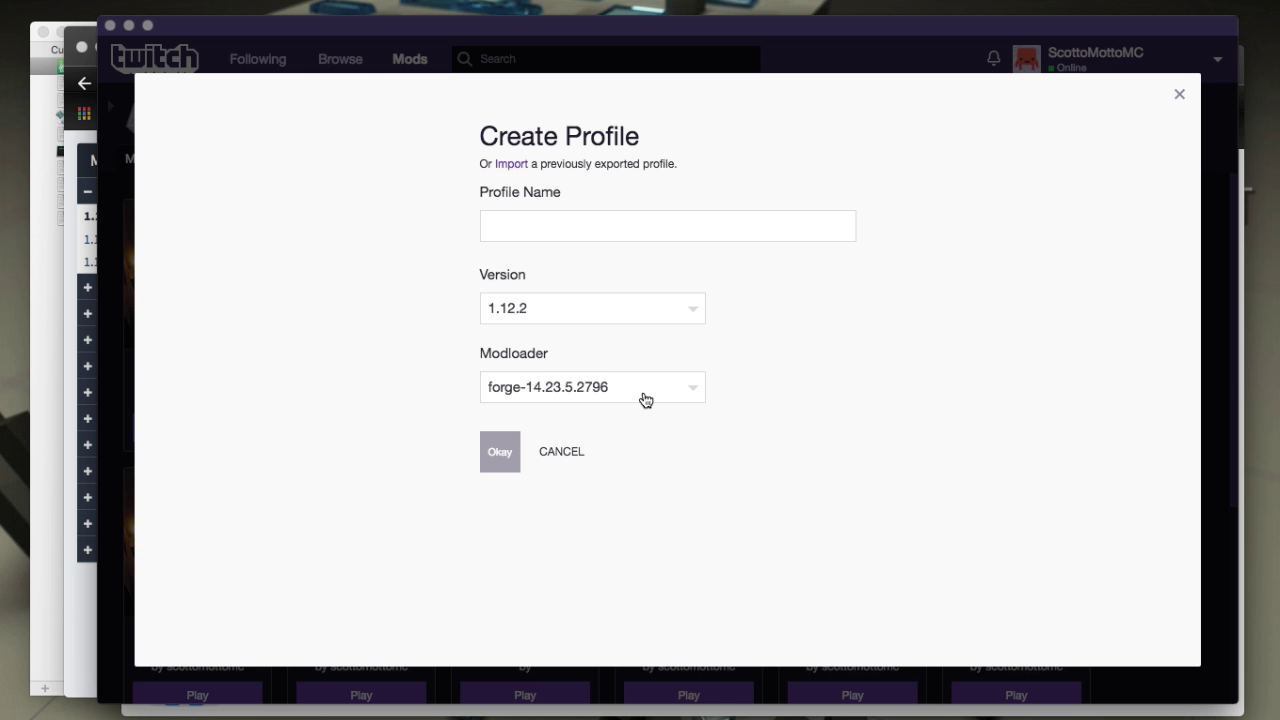
left_click(559, 459)
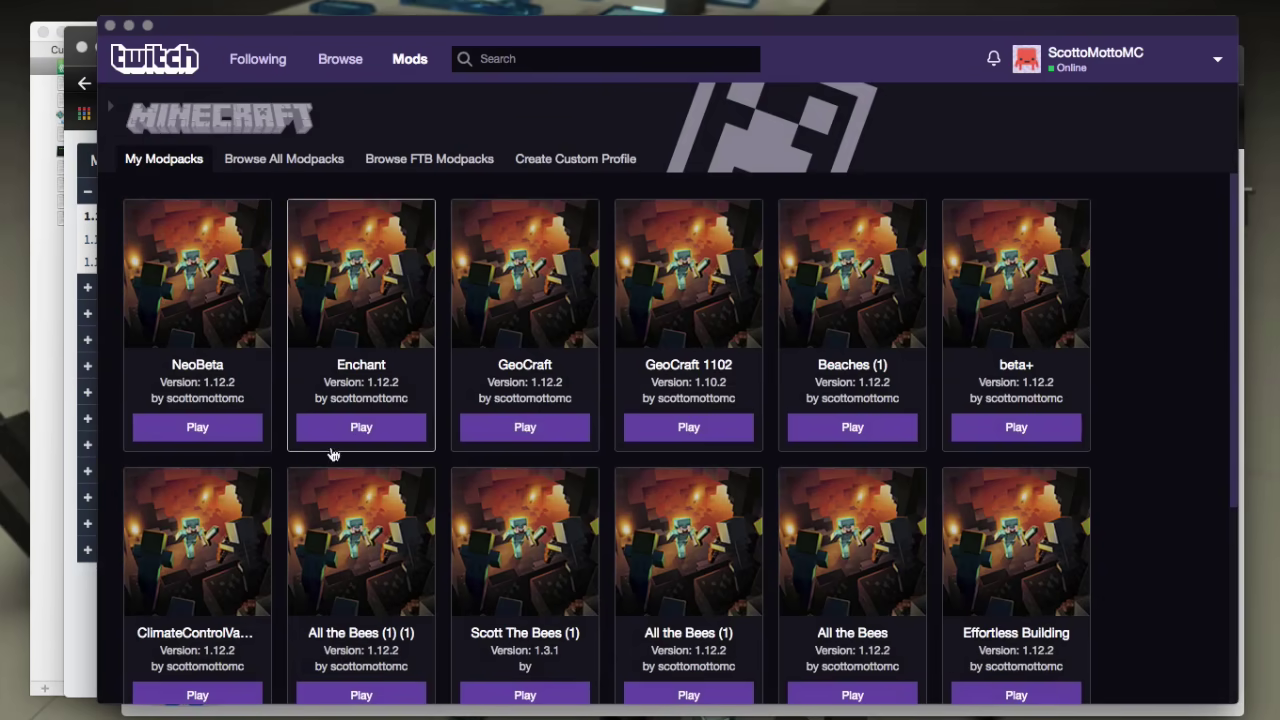
left_click(77, 619)
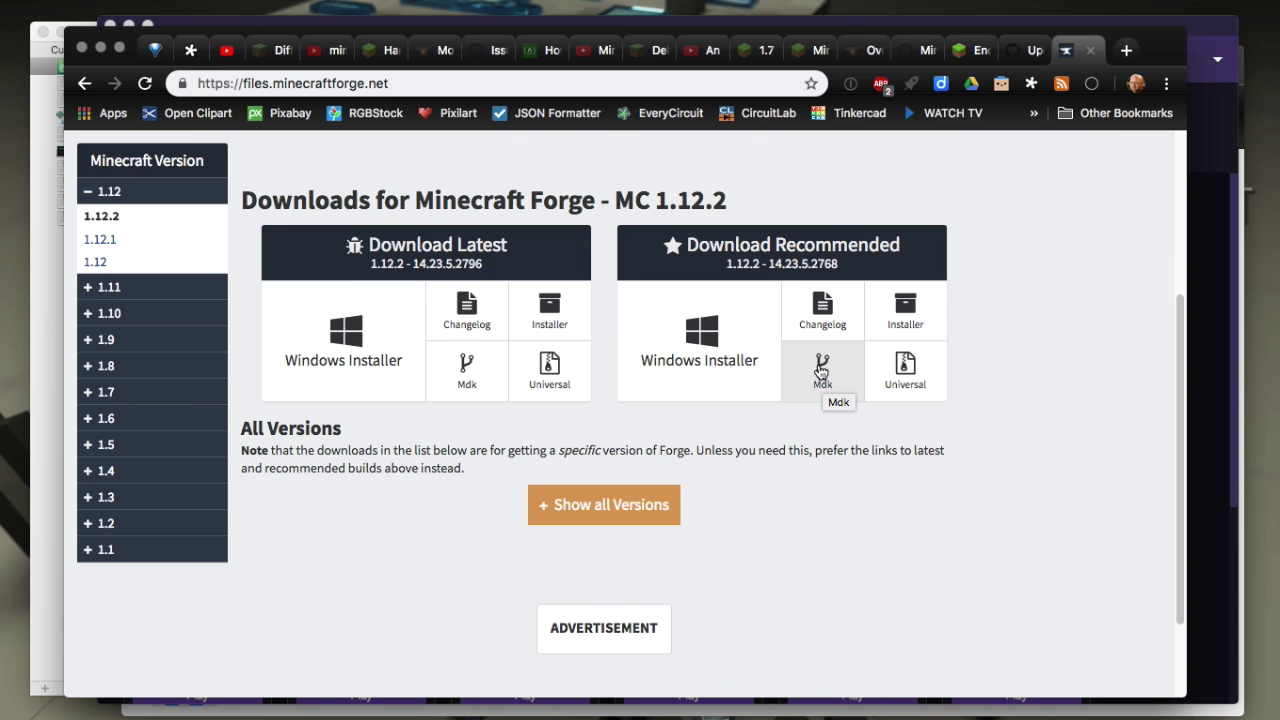
- Open the recommended 1.12.2 MDK link in an Incognito window and skip the AdFoc ad
right_click(820, 370)
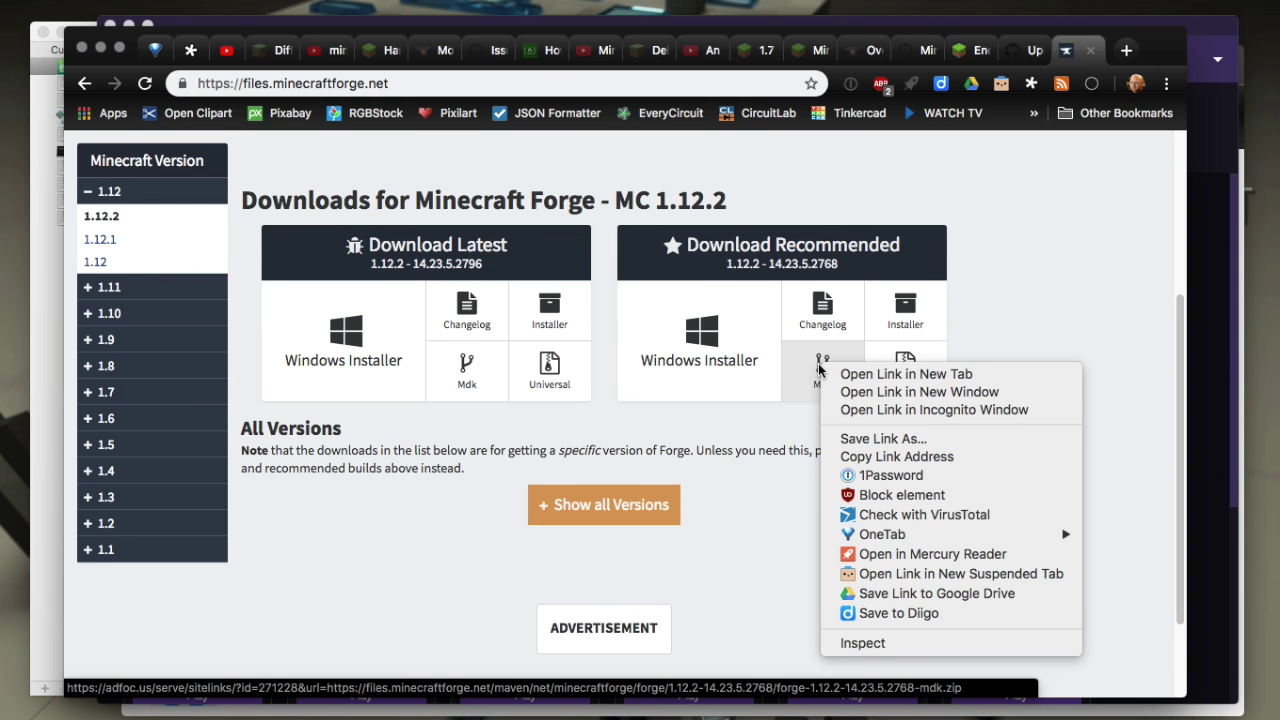
left_click(845, 410)
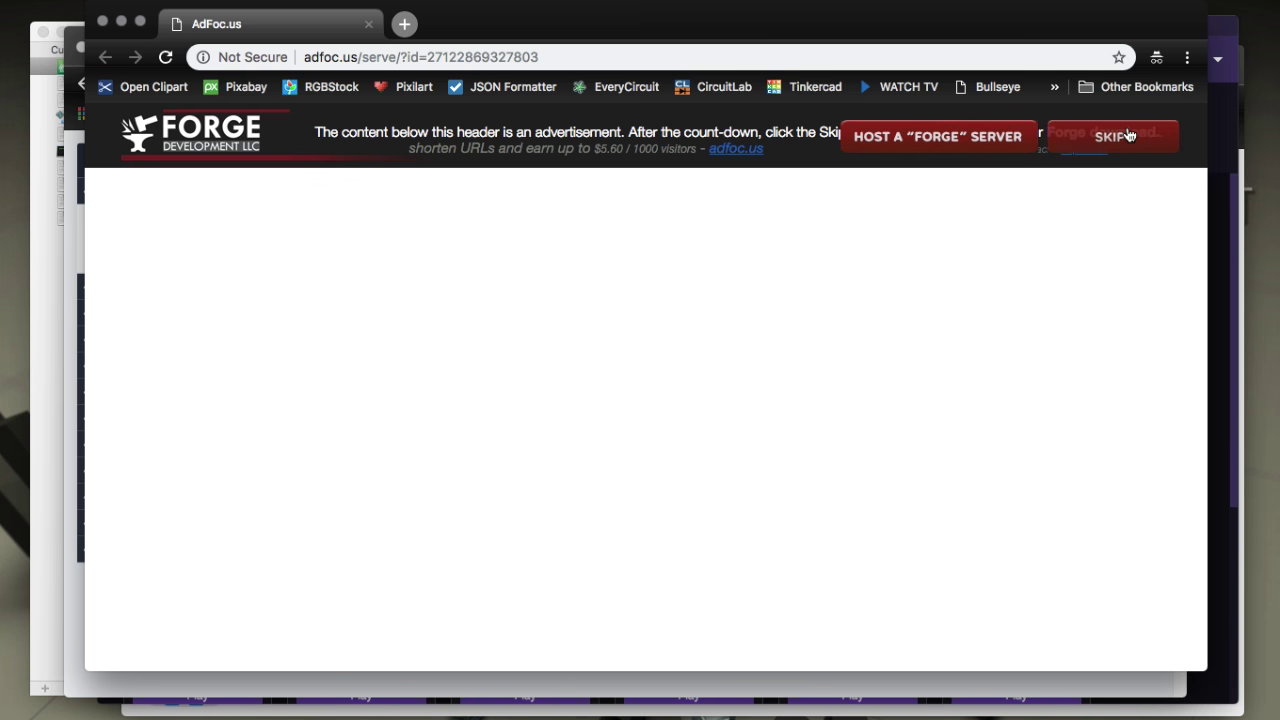
left_click(1130, 142)
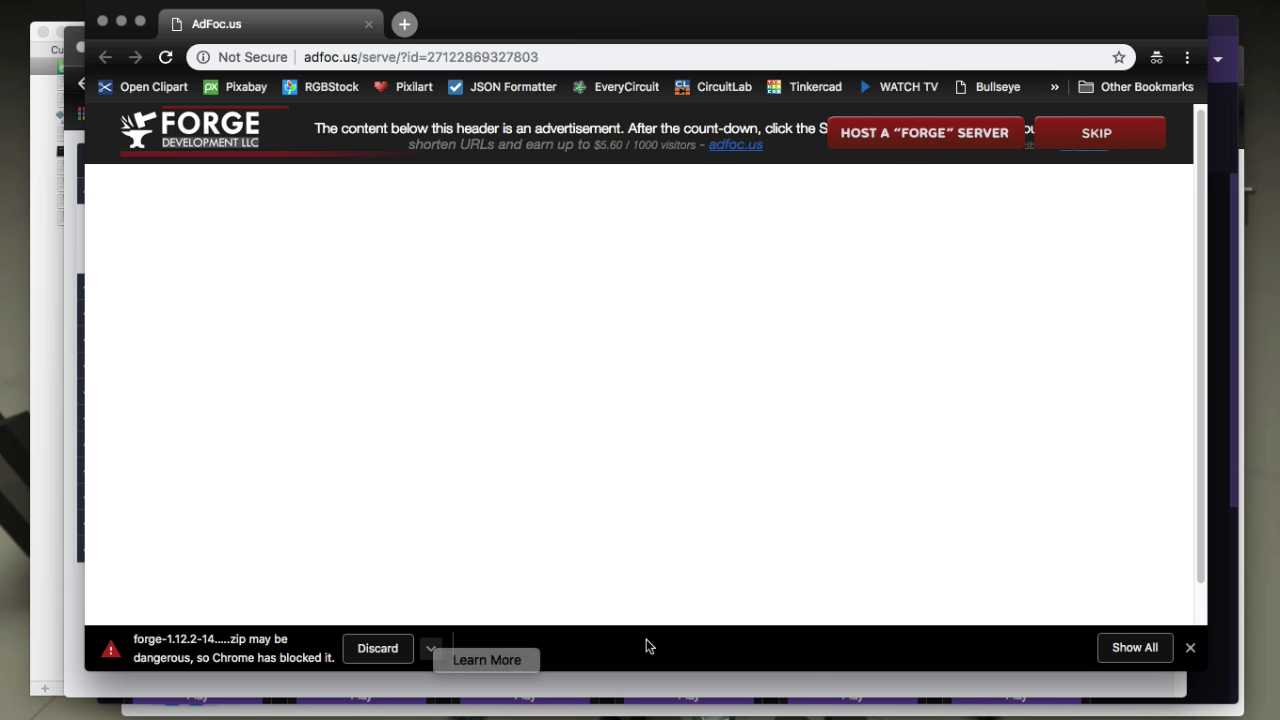
left_click(430, 648)
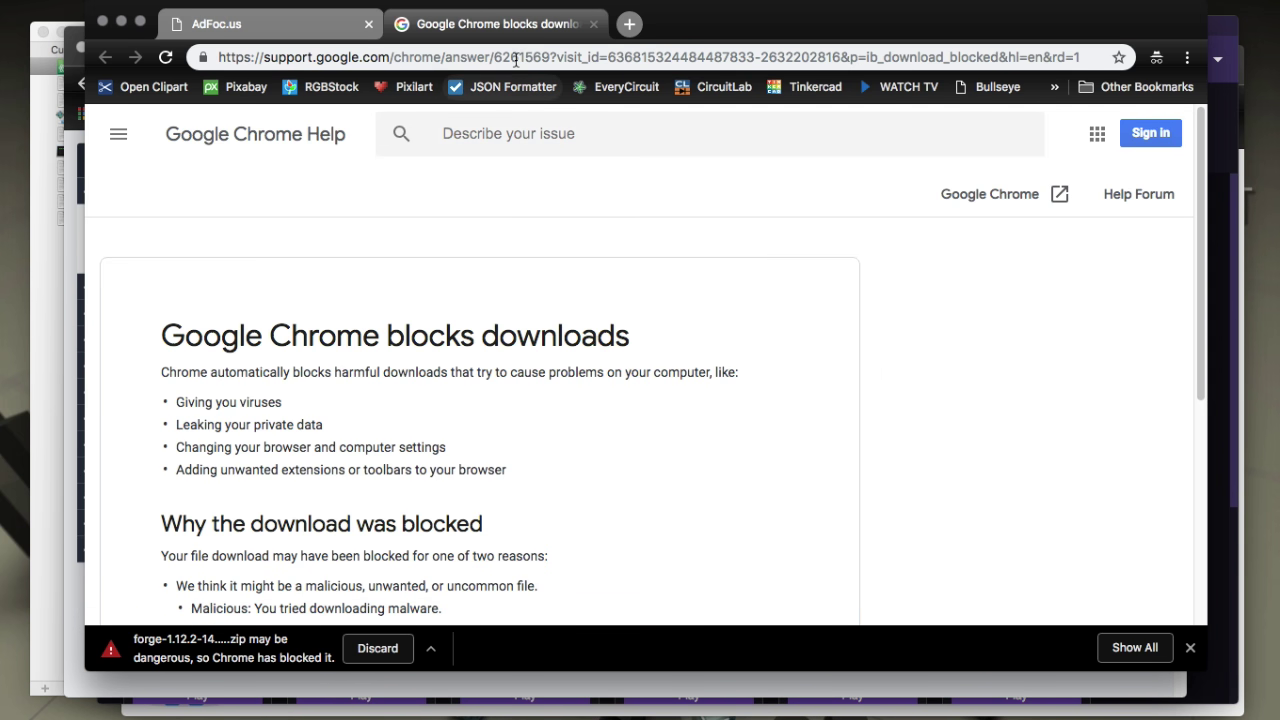
left_click(594, 24)
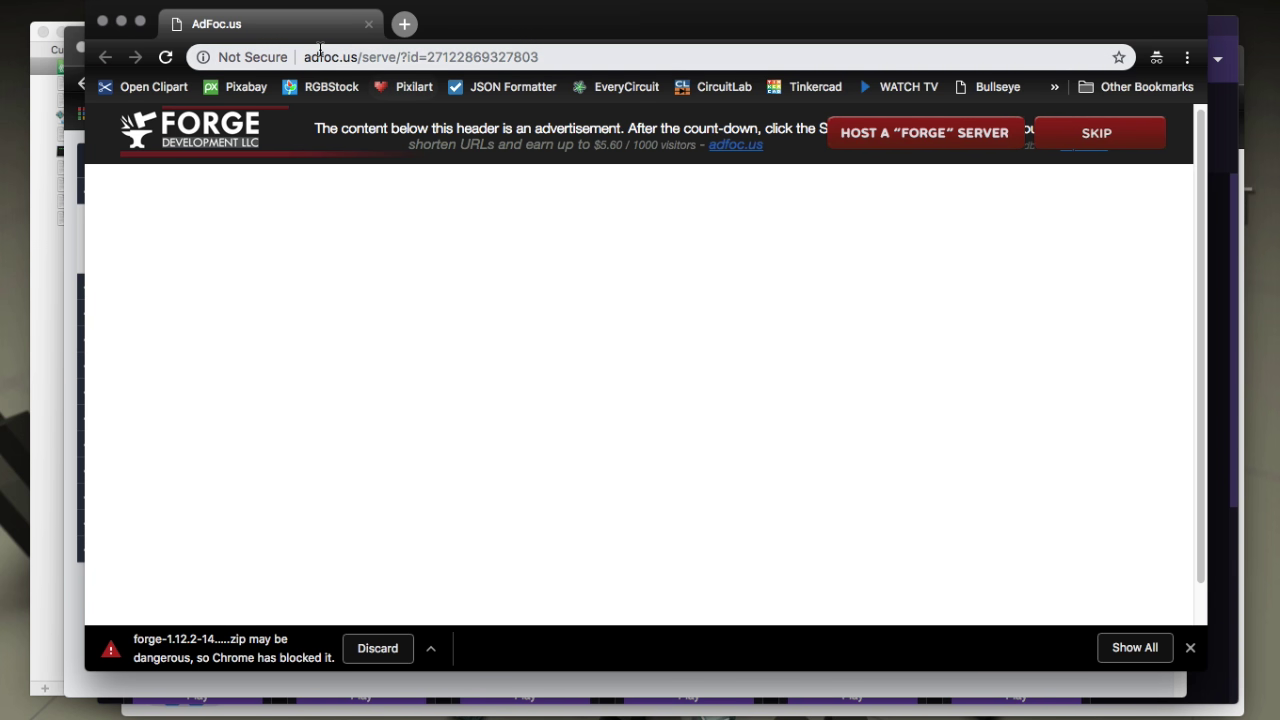
left_click_drag(303, 57, 569, 48)
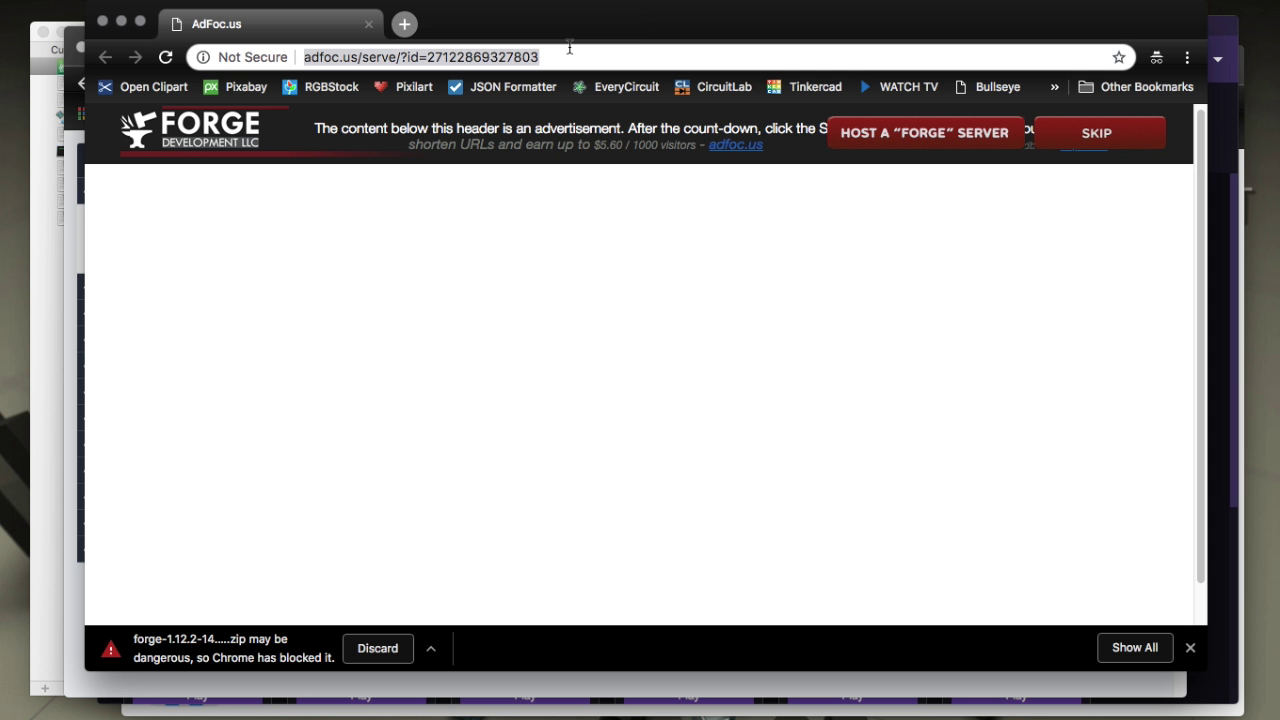
- Disable Safe Browsing under Chrome's Advanced privacy settings, then go back to the Forge tab
left_click(1186, 58)
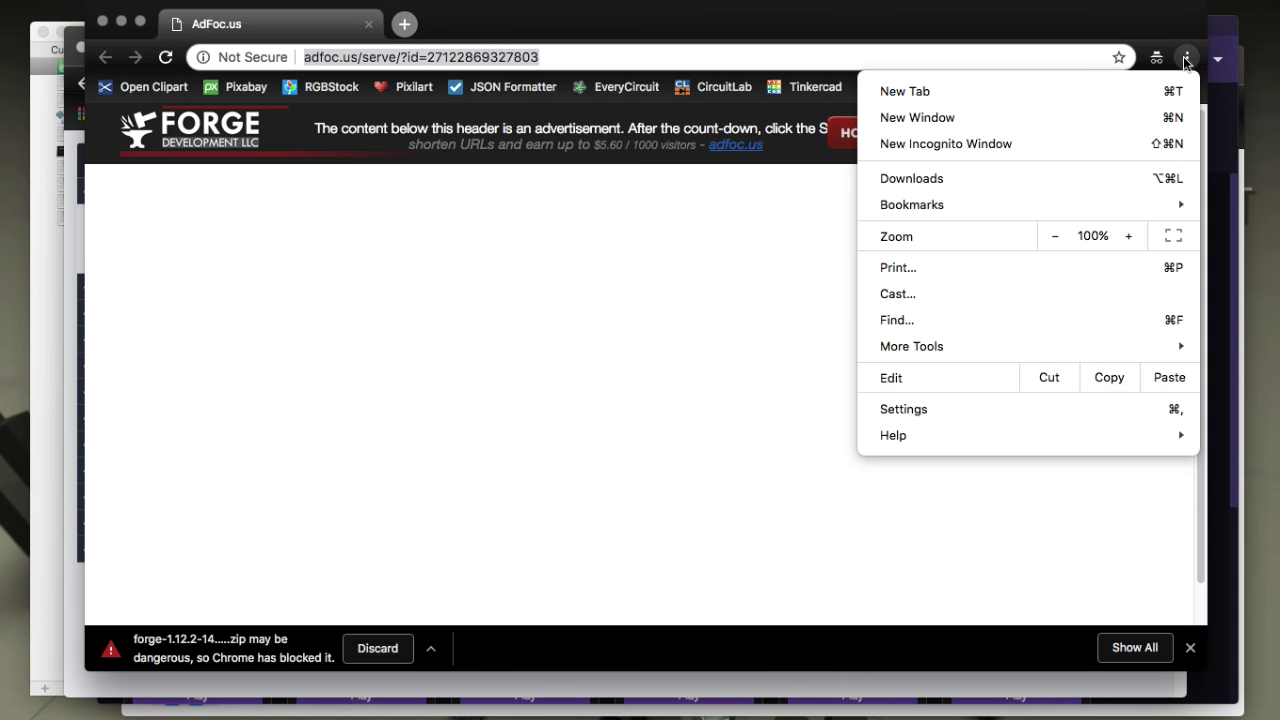
left_click(1003, 408)
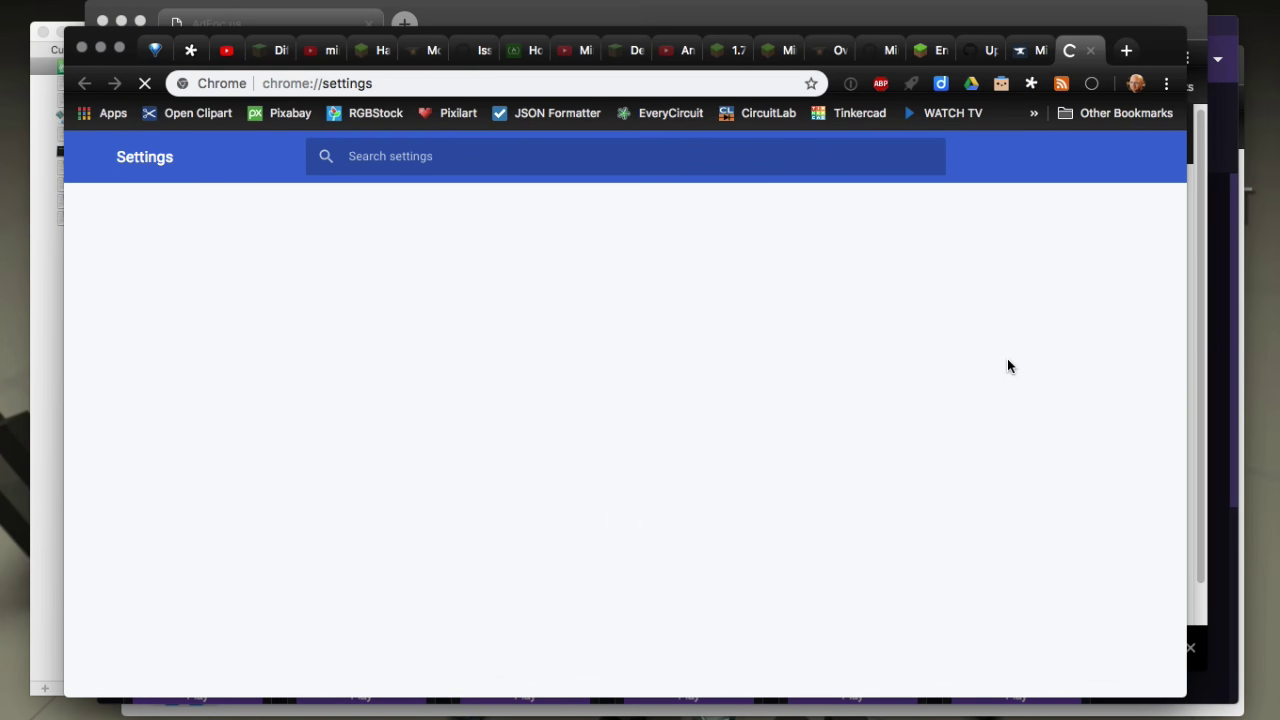
left_click_drag(1183, 274, 1181, 621)
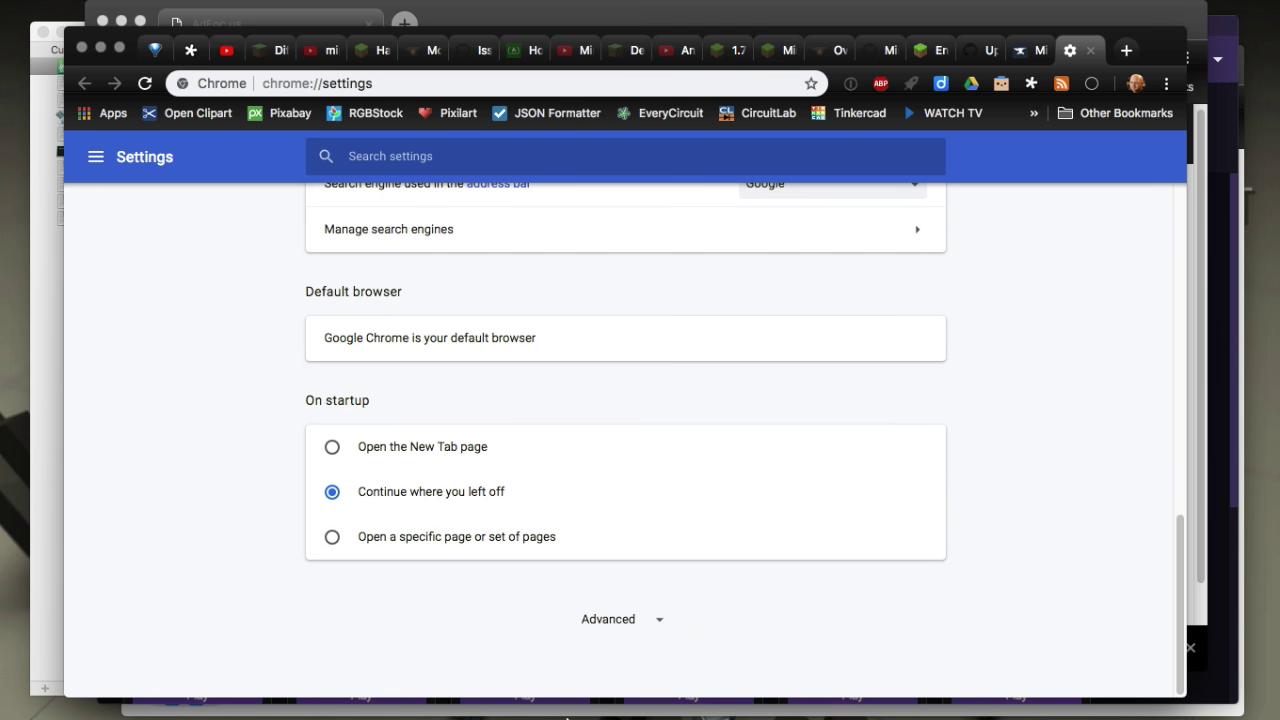
left_click(629, 611)
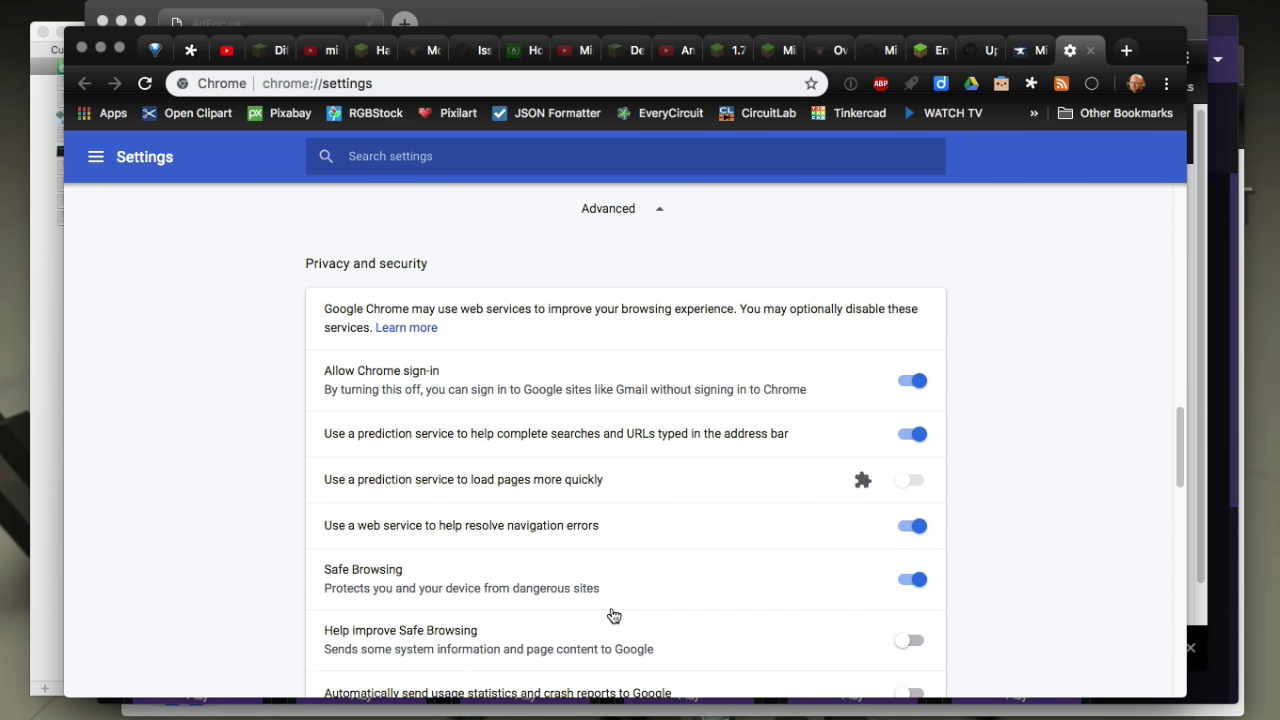
scroll(613, 615, "down", 3)
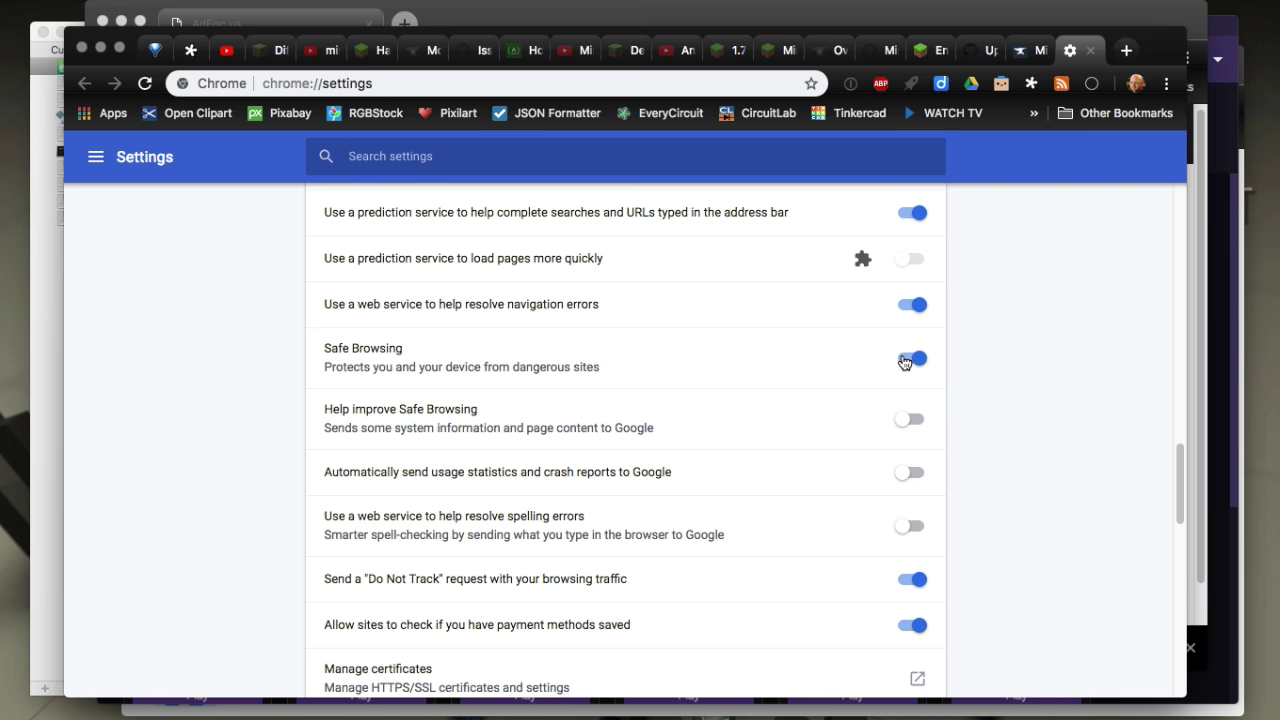
left_click(910, 360)
left_click(1016, 52)
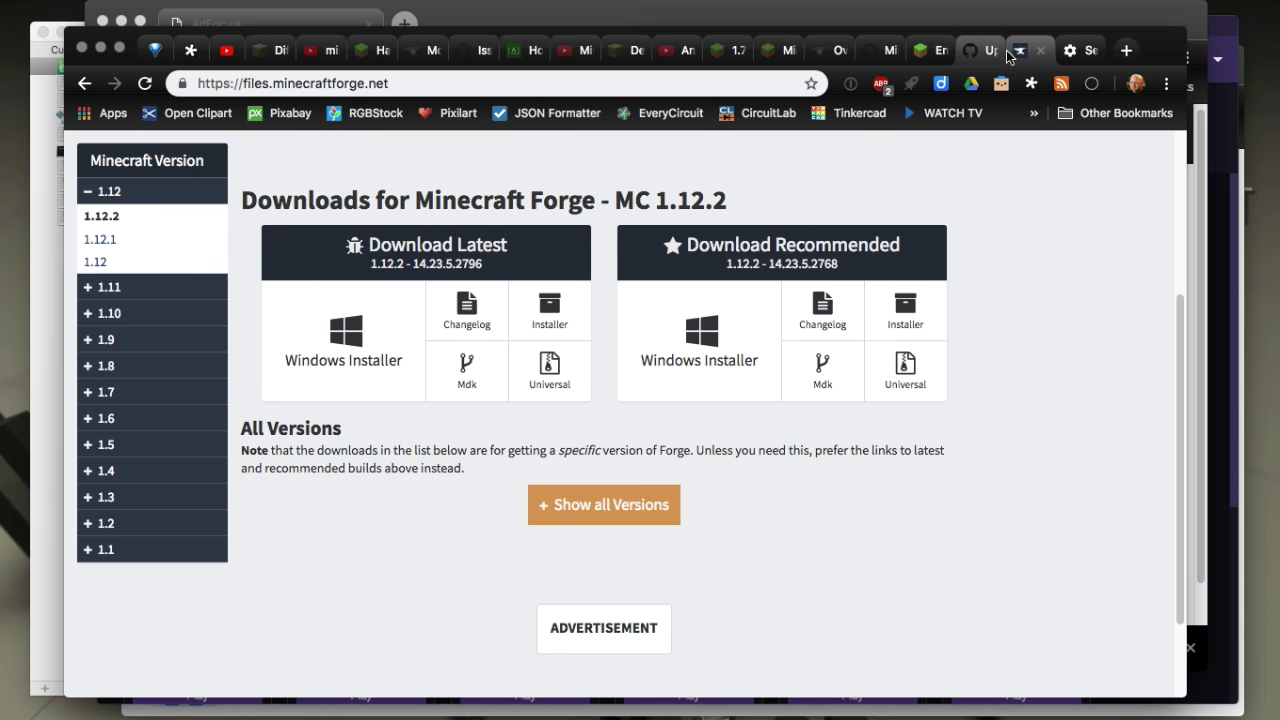
- Return to the Forge downloads tab, then open and dismiss the Mdk link menu
left_click(996, 52)
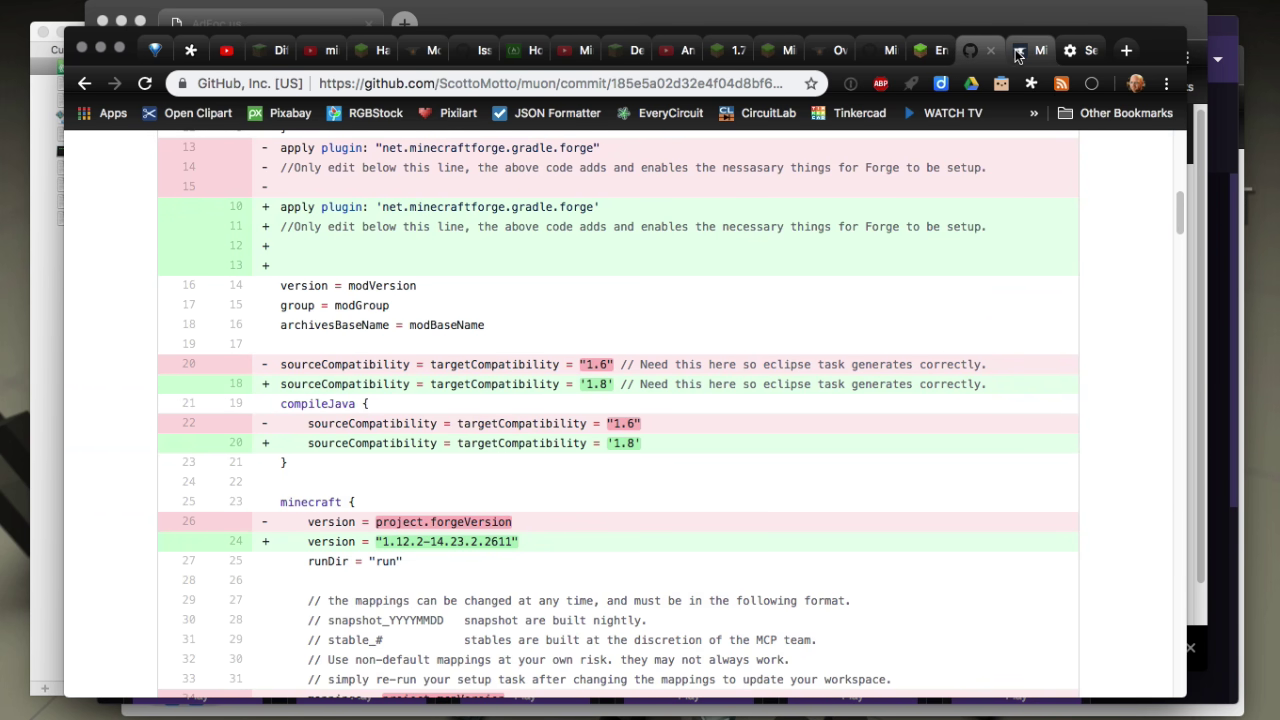
left_click(1020, 55)
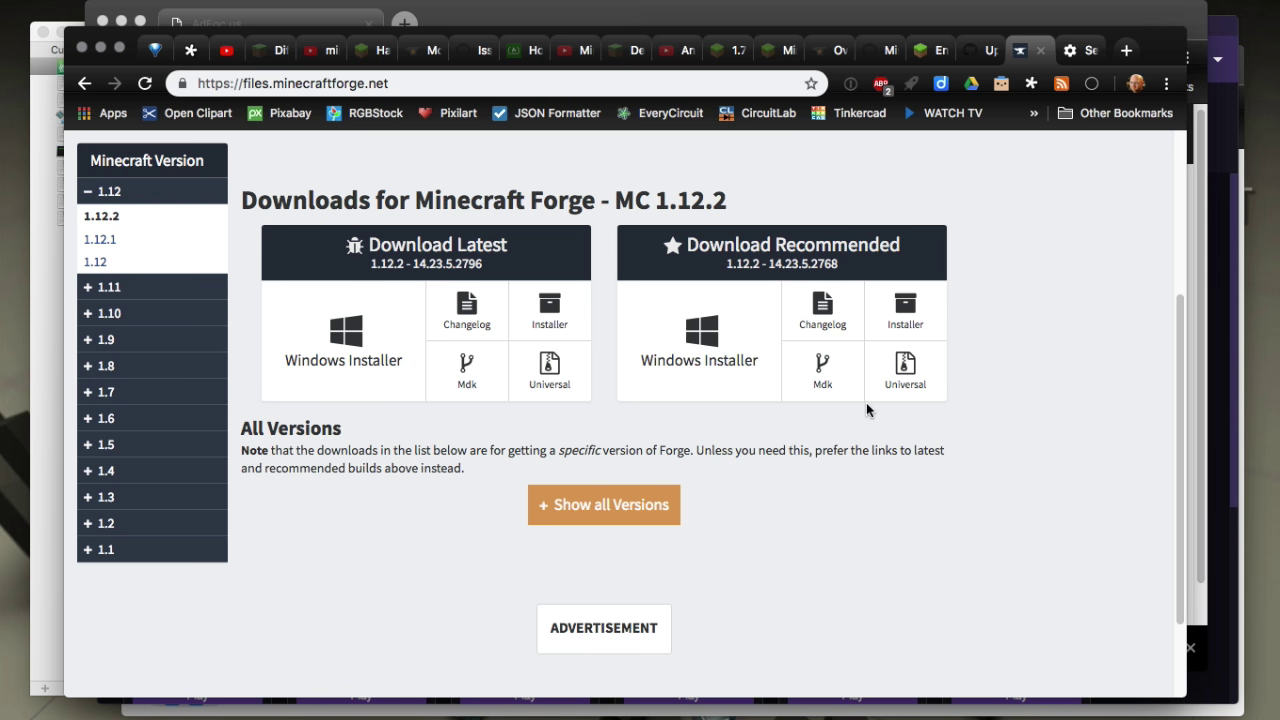
right_click(820, 382)
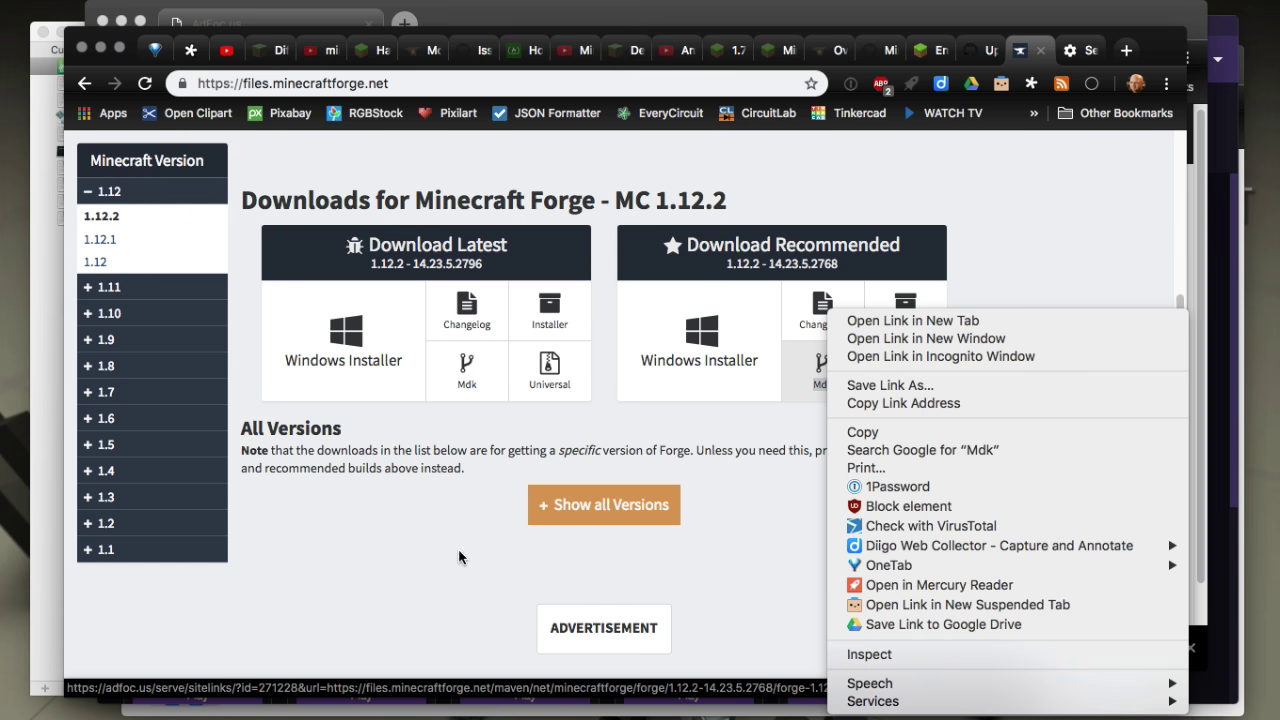
left_click(325, 624)
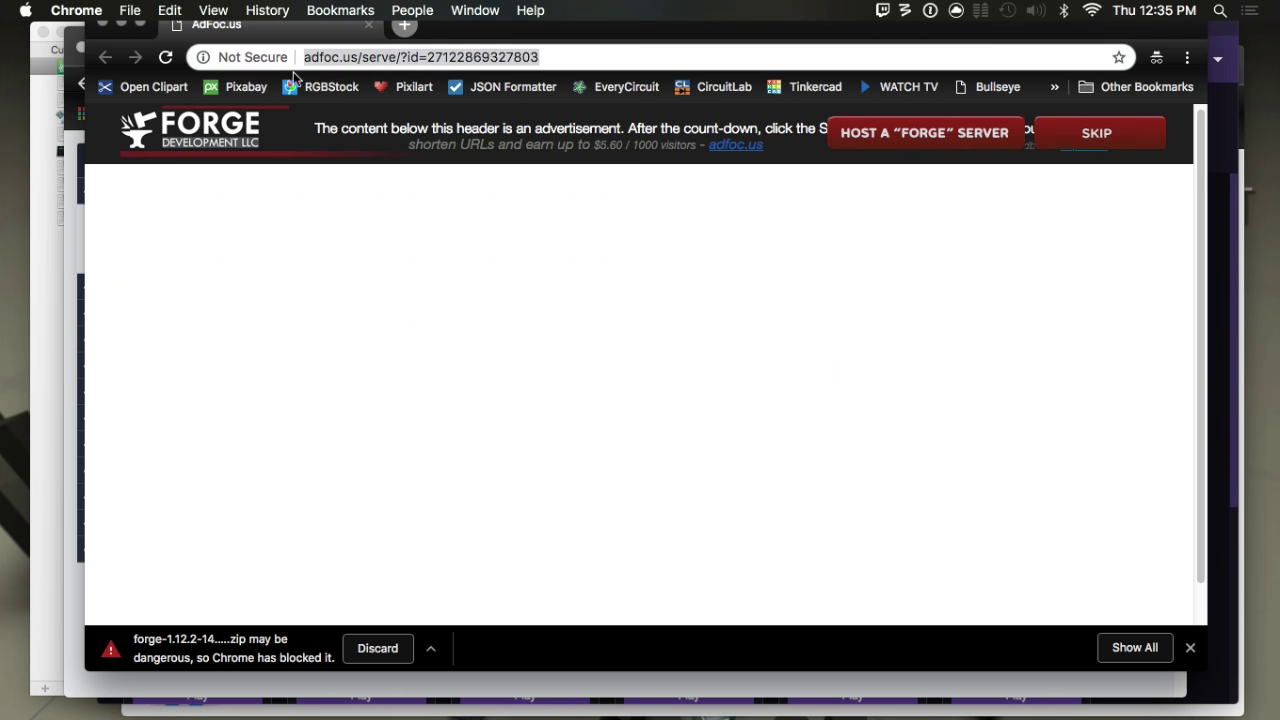
- Reload the AdFoc incognito window, close it, and bring up the muon project folder
left_click(166, 59)
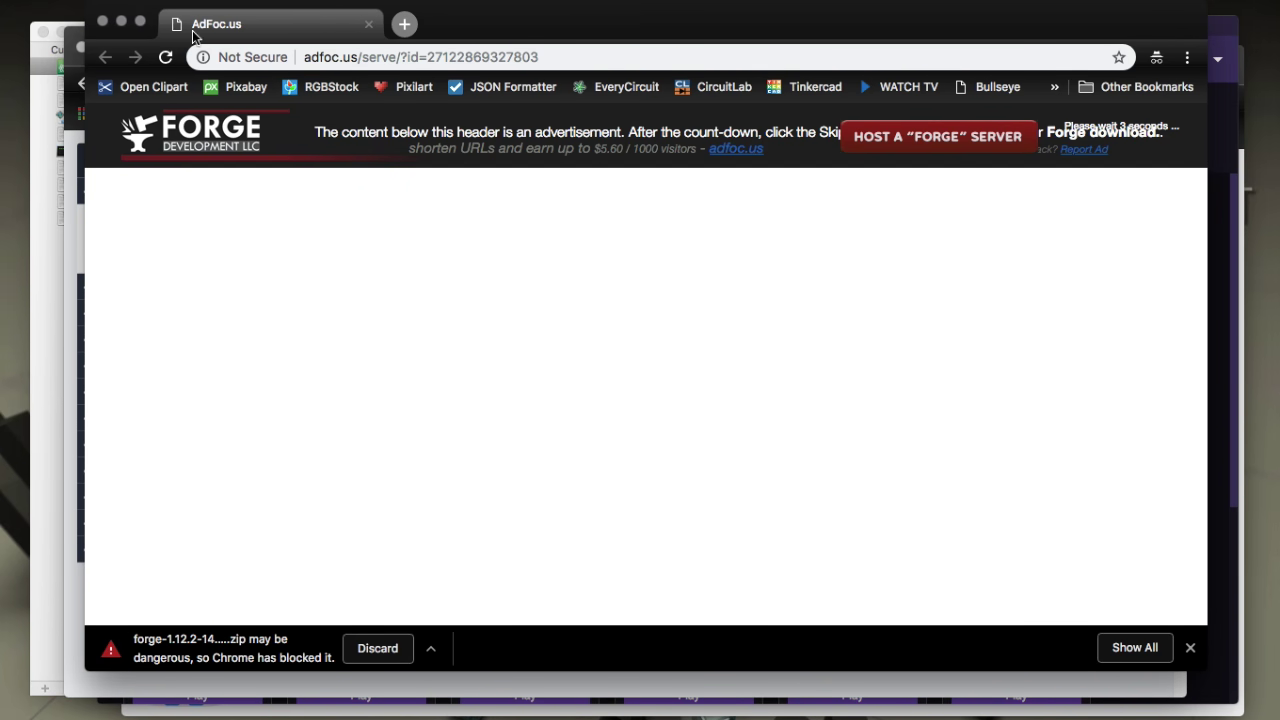
left_click(103, 21)
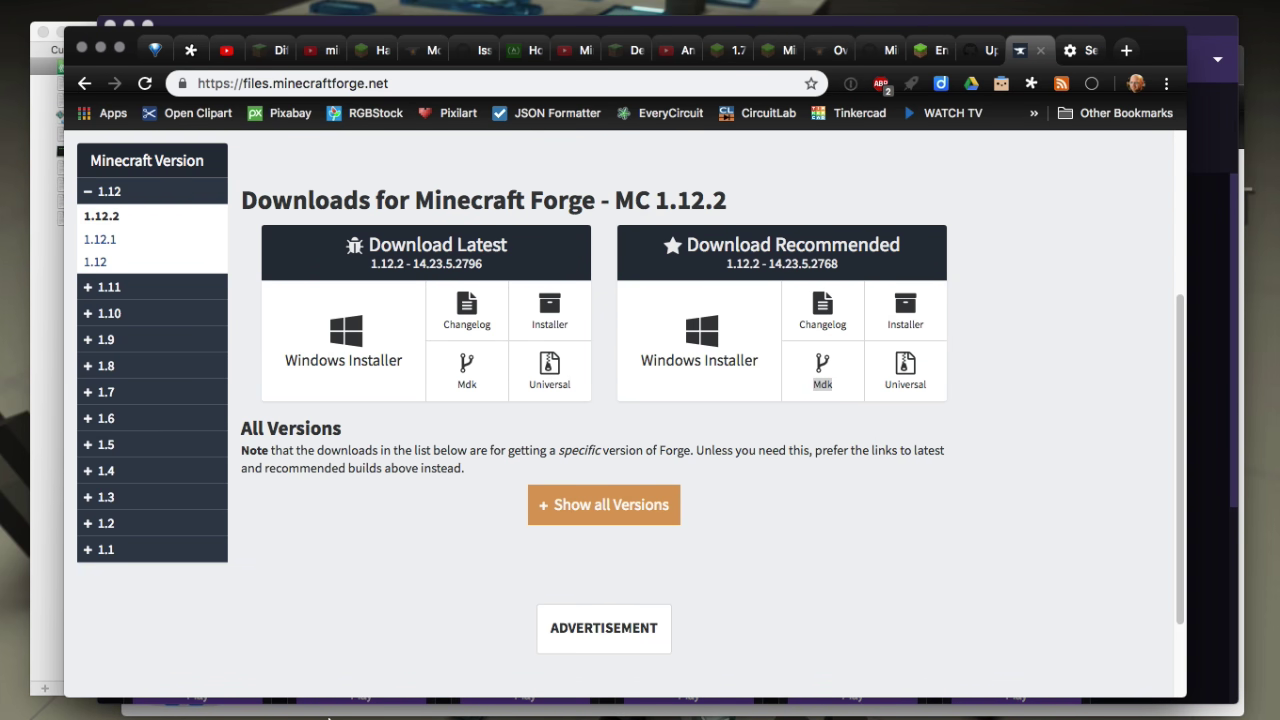
left_click(315, 712)
- Sort Downloads by Date Added and select Unconfirmed 28028.crdownload
left_click(188, 684)
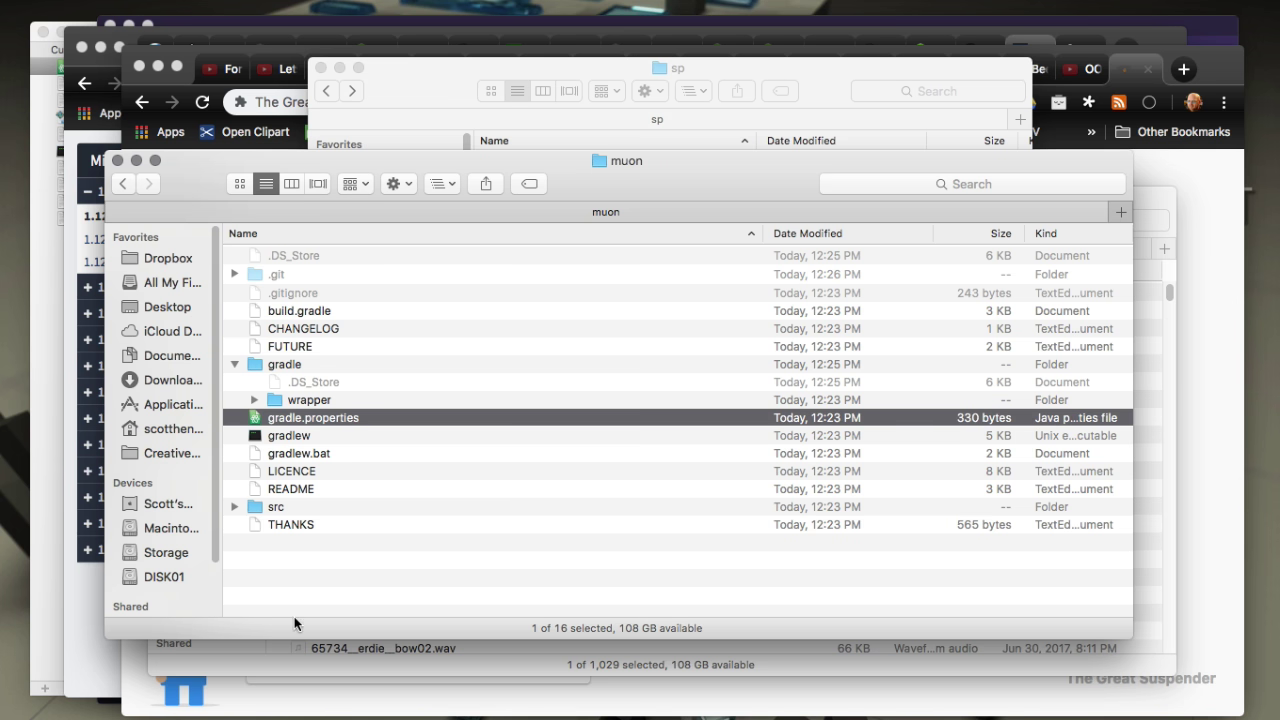
left_click(279, 651)
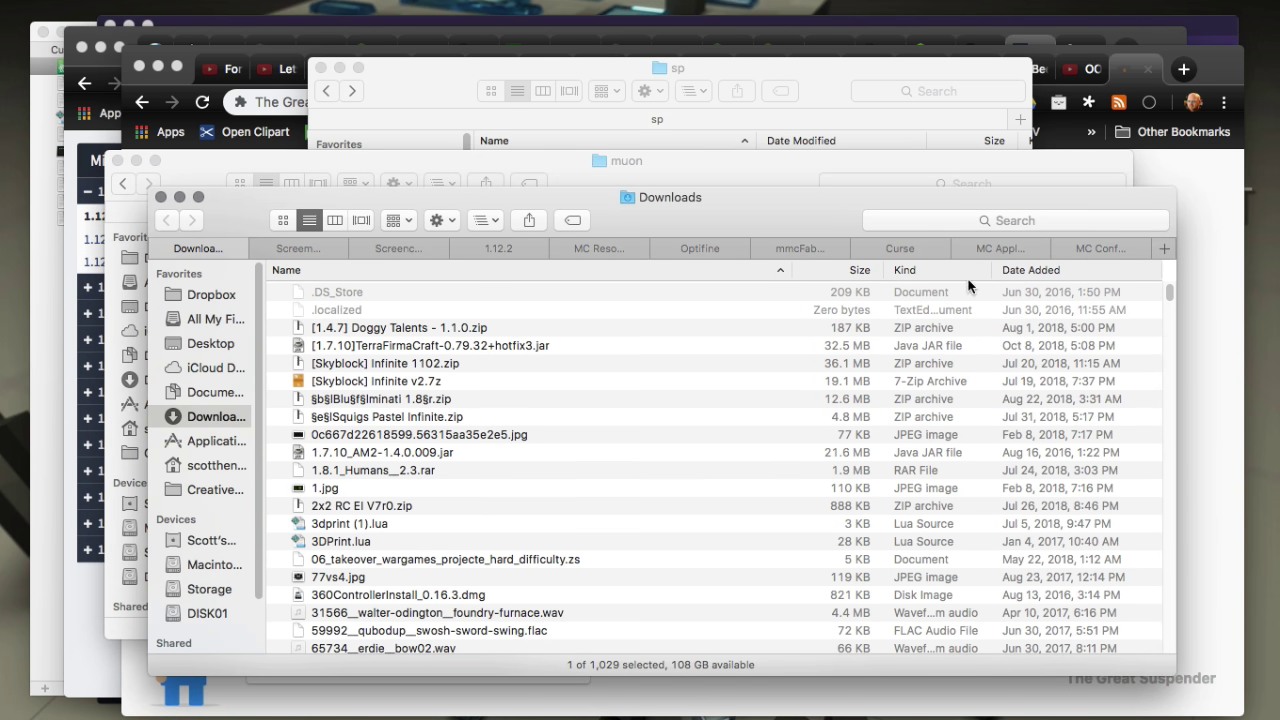
left_click(1036, 269)
scroll(542, 363, "up", 10)
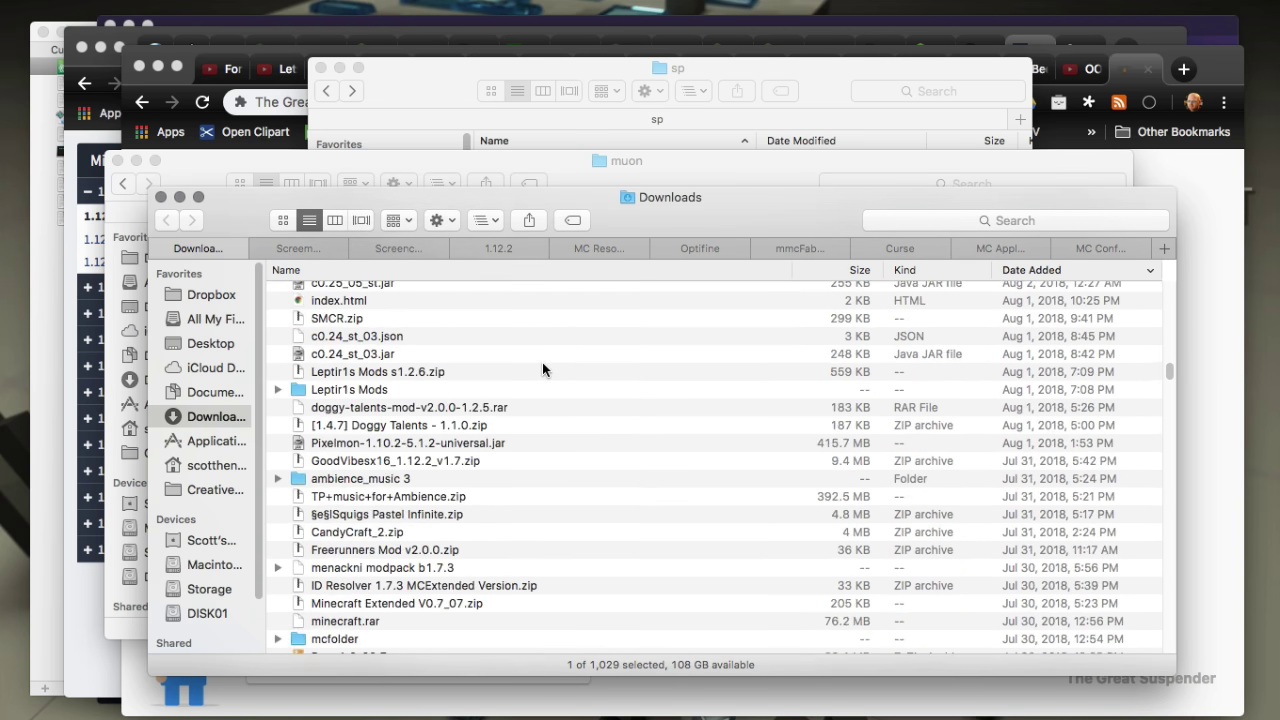
scroll(542, 363, "up", 10)
scroll(542, 363, "up", 10)
scroll(542, 363, "up", 10)
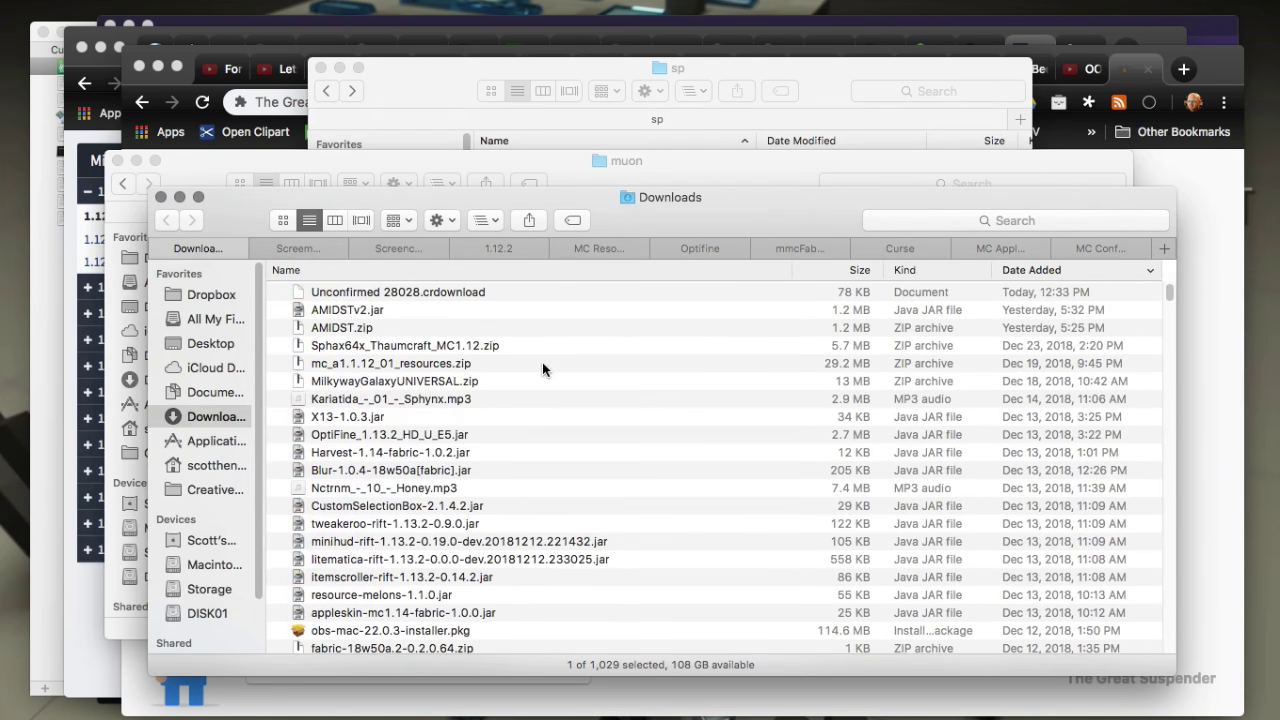
left_click(450, 293)
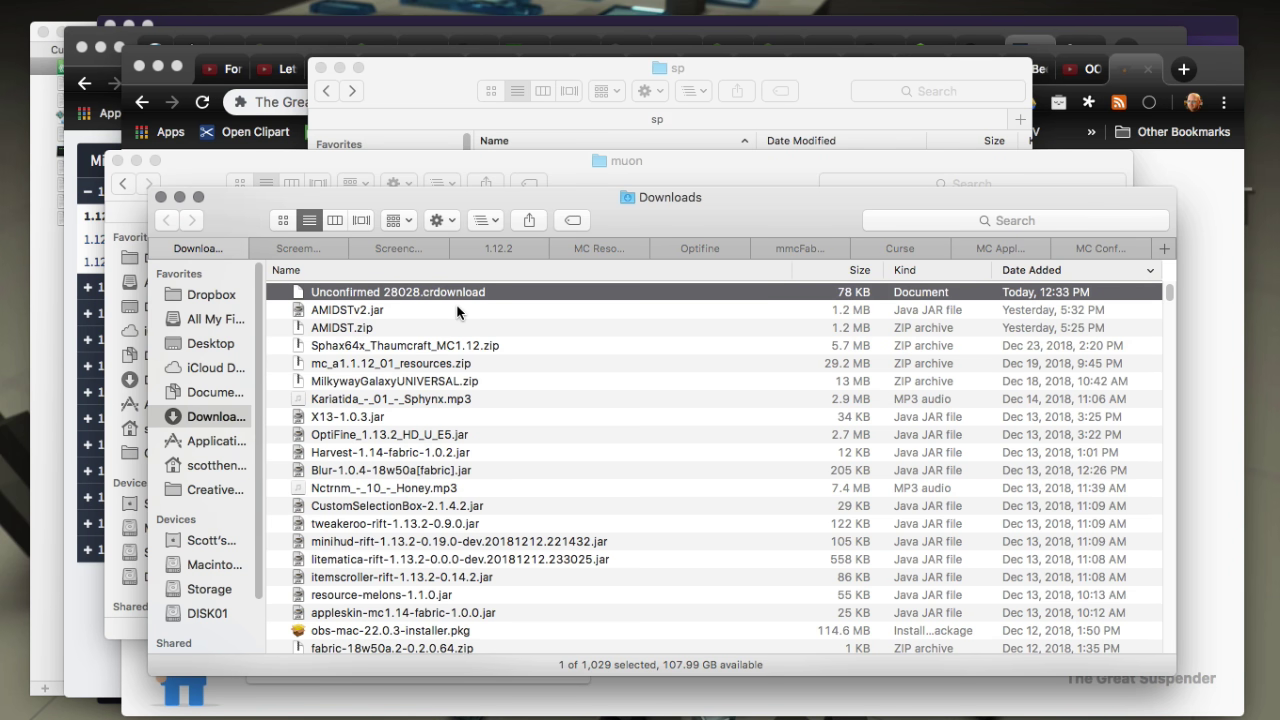
- Select AMIDSTv2.jar, reselect the crdownload file, and bring Chrome back to the front
left_click(457, 310)
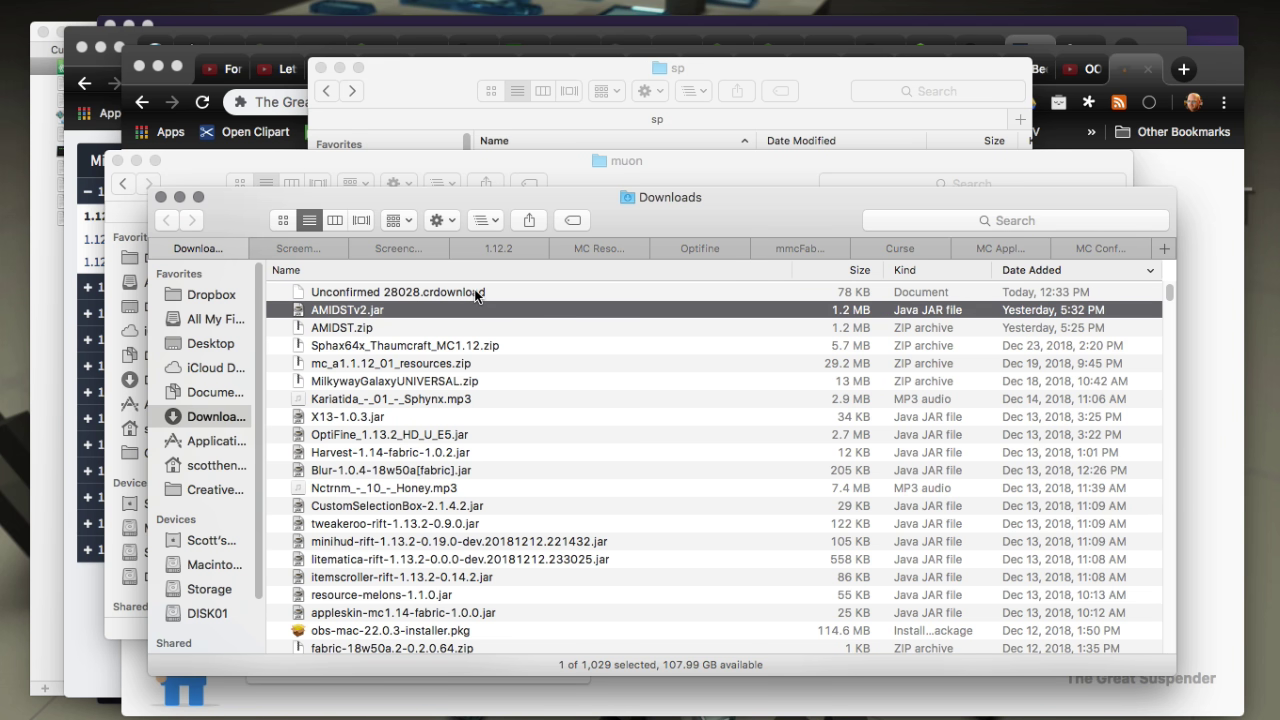
left_click(475, 293)
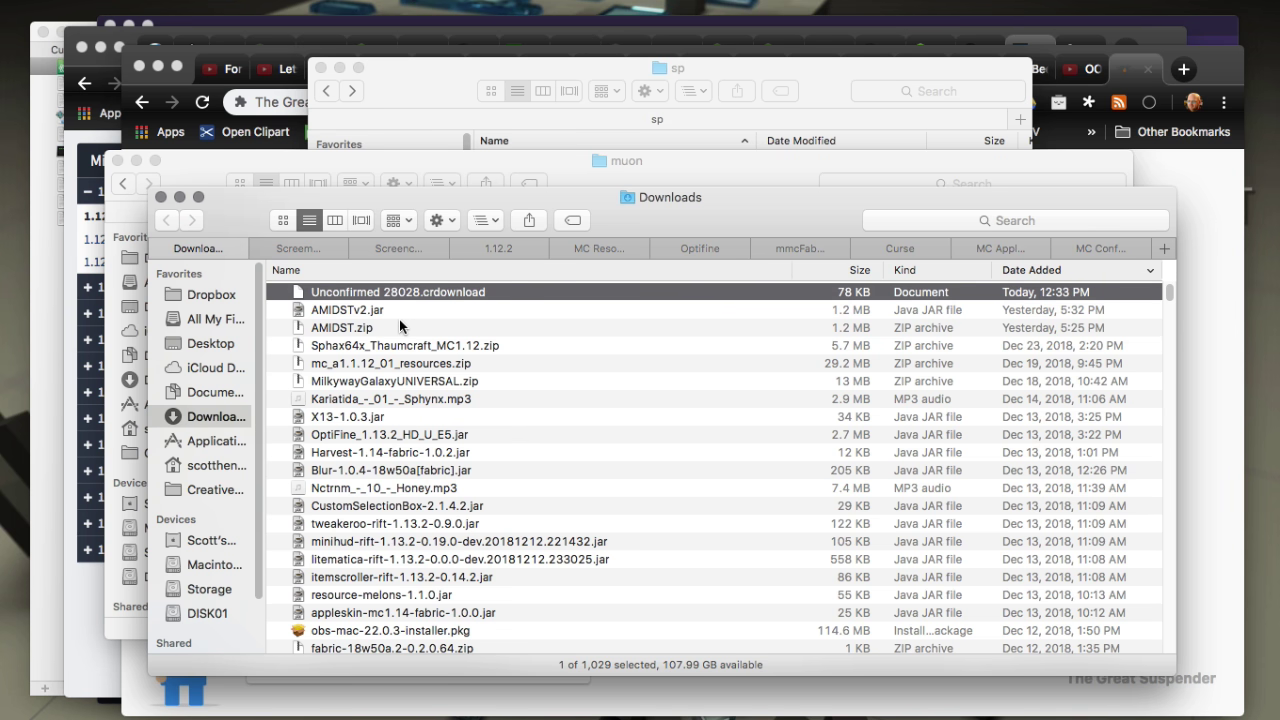
left_click(1208, 181)
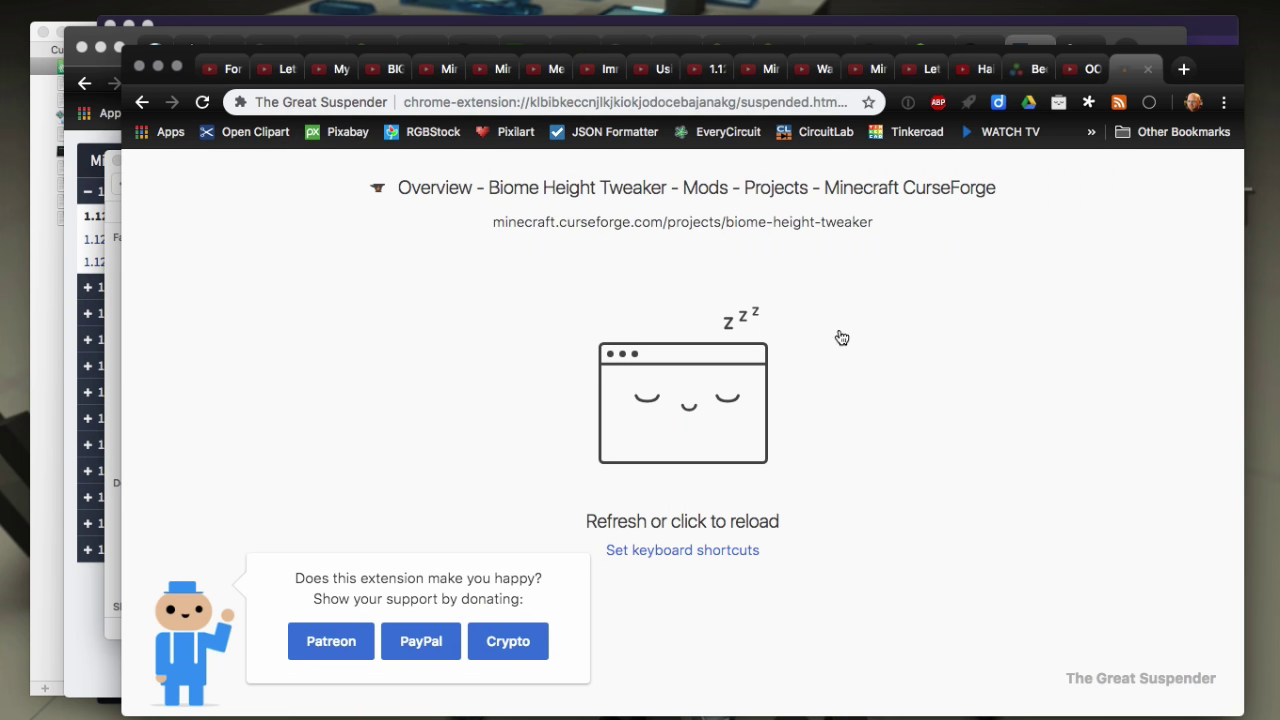
- Open the recommended Forge 1.12.2 MDK in Incognito, skip the AdFoc ad, and close that window
left_click(157, 66)
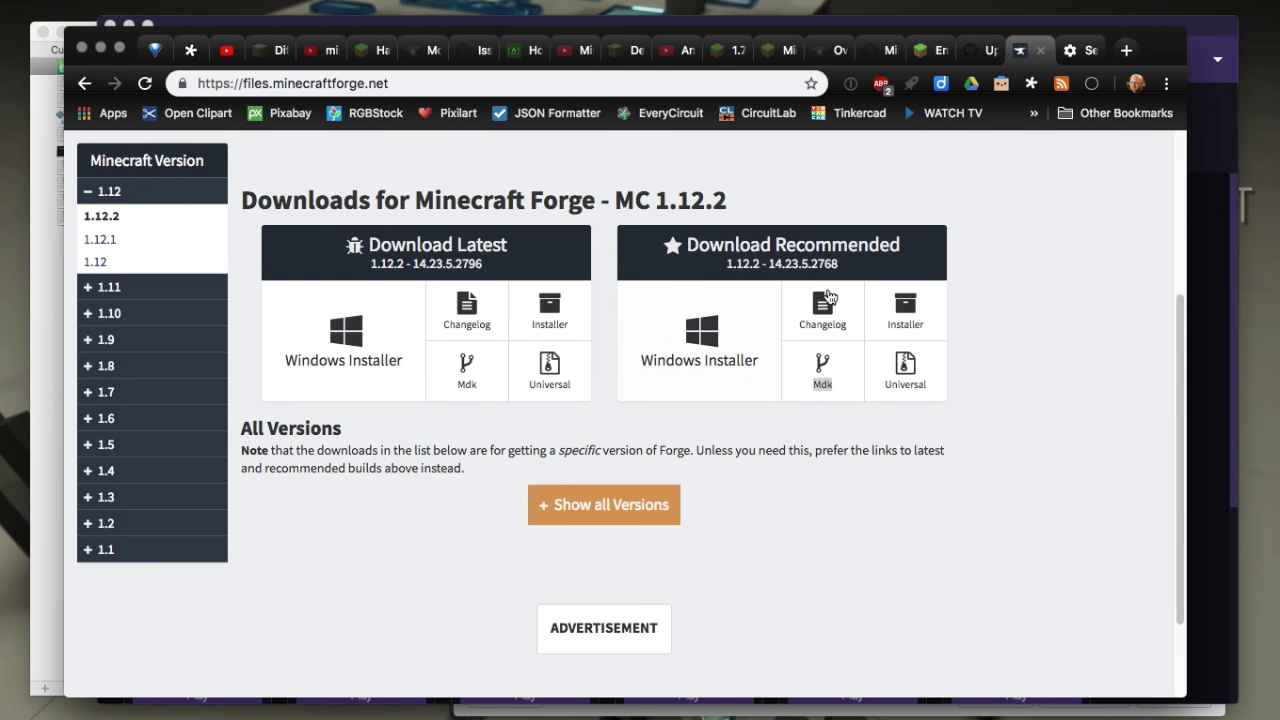
left_click(1011, 294)
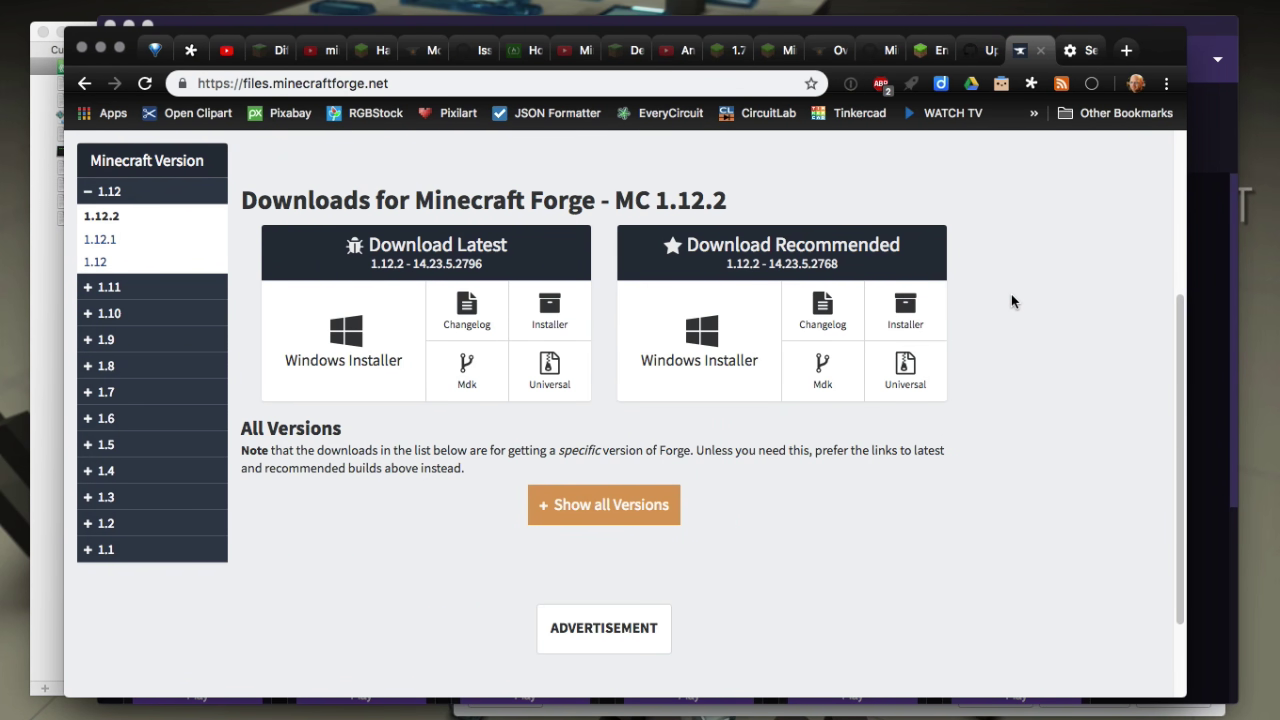
right_click(796, 389)
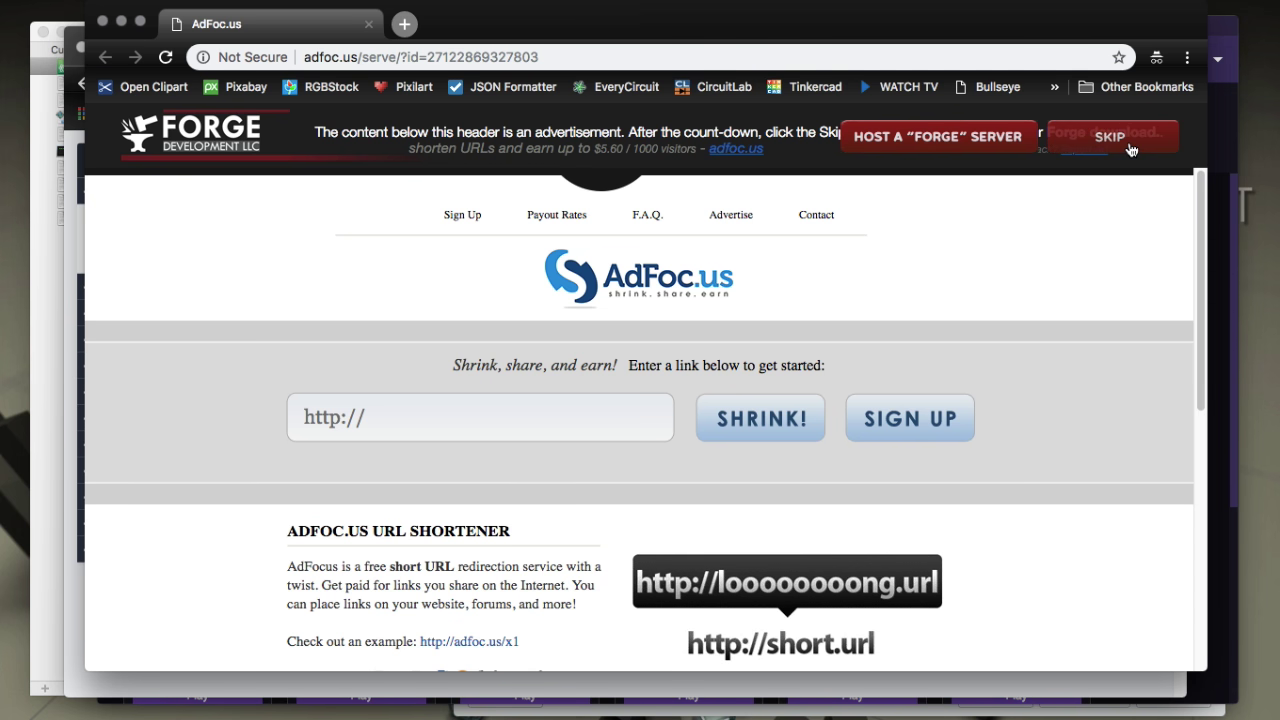
left_click(1130, 146)
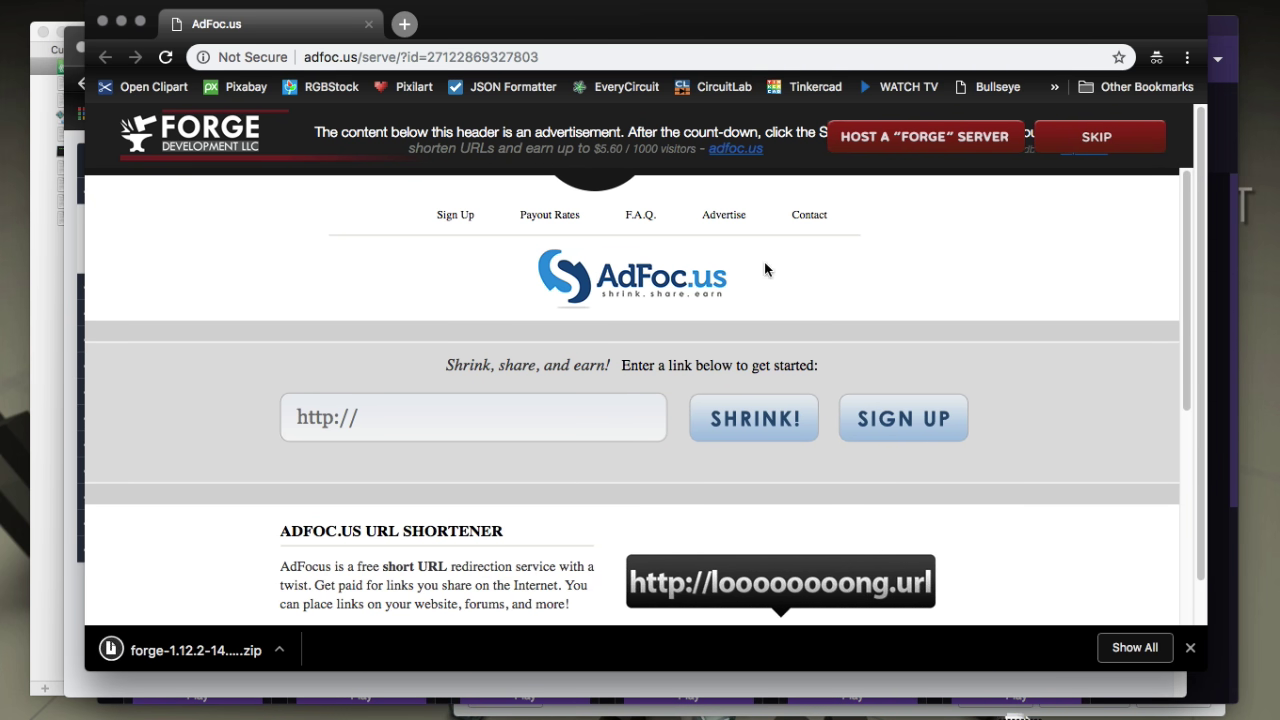
left_click(102, 21)
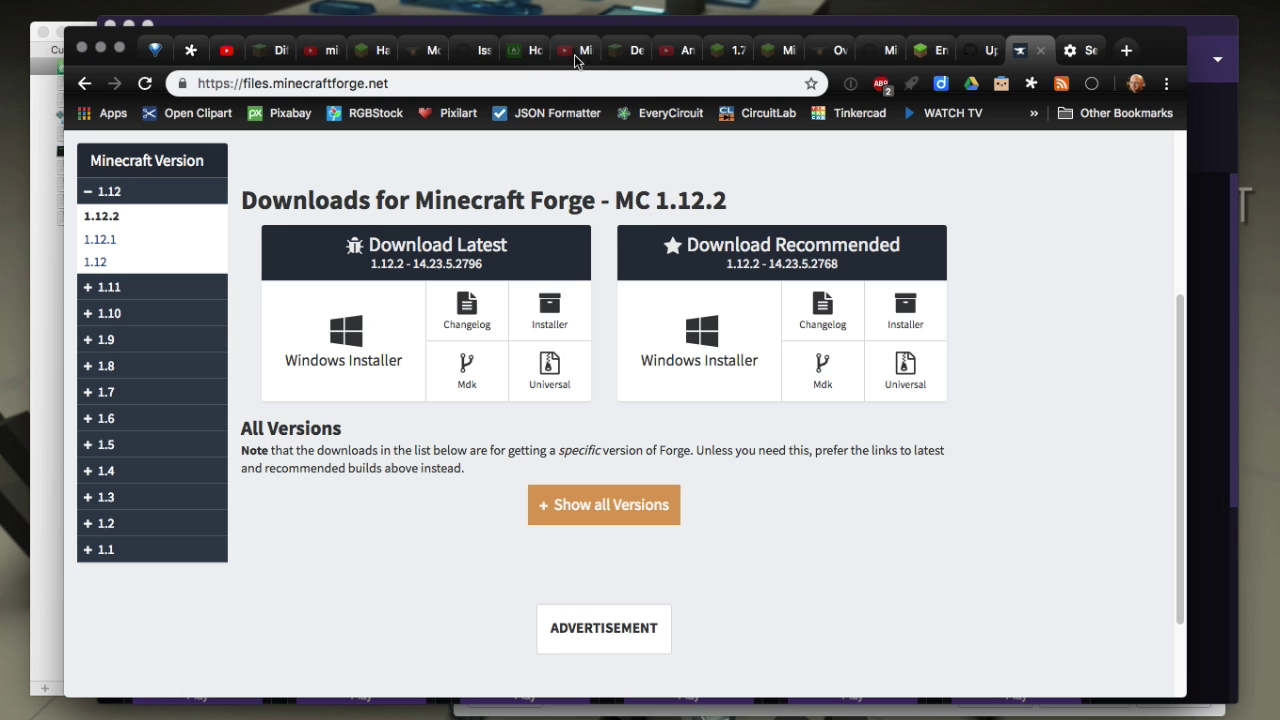
- Flip the Safe Browsing toggle in Chrome's privacy settings and close the Settings tab
left_click(1166, 83)
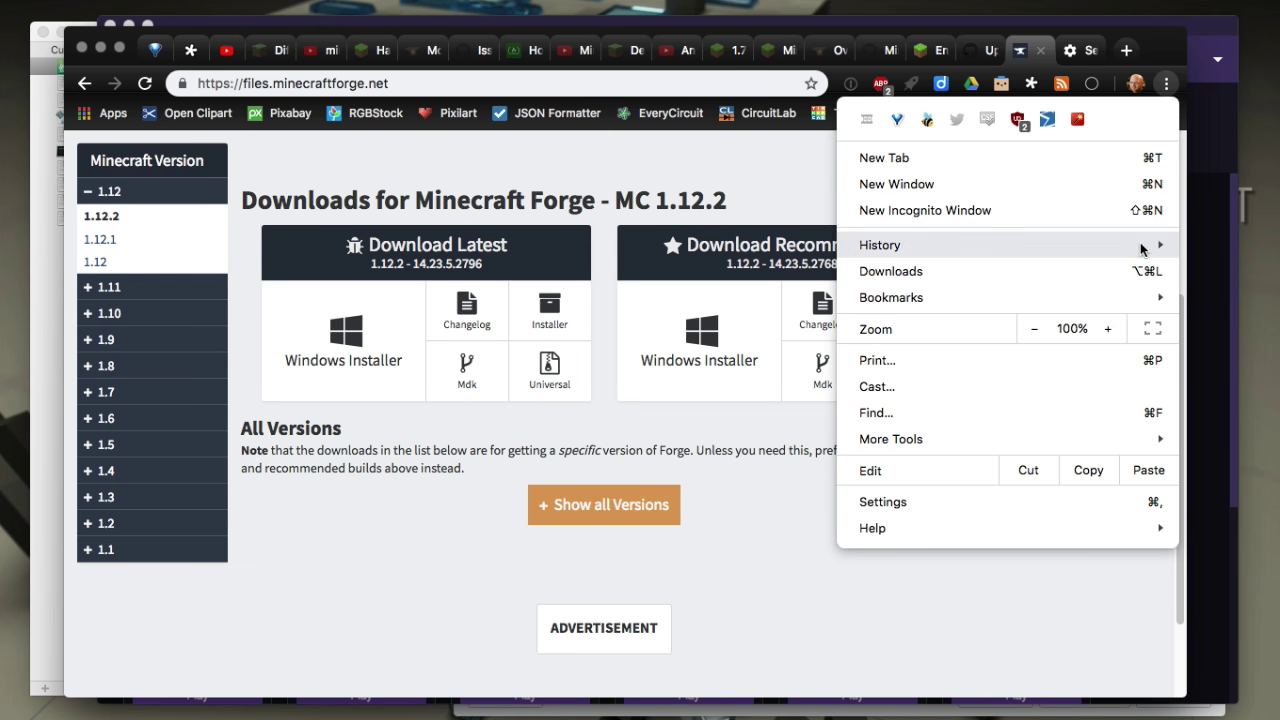
mouse_move(891, 297)
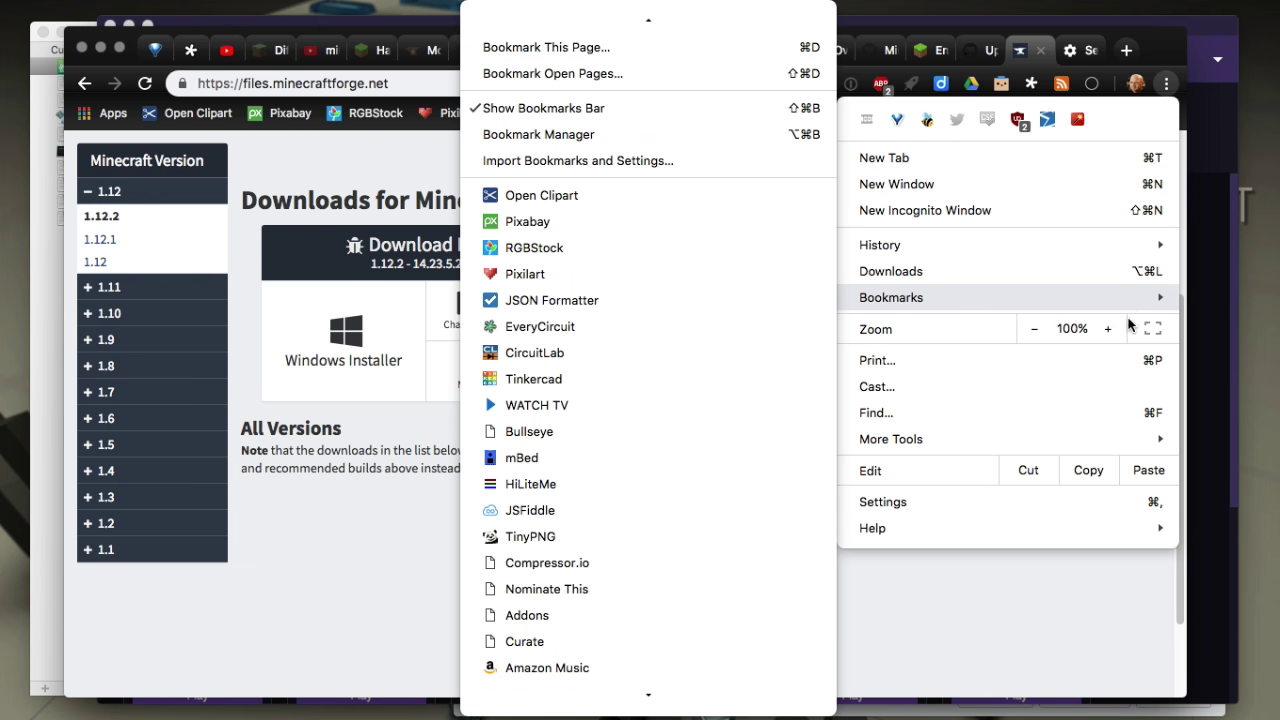
left_click(1095, 512)
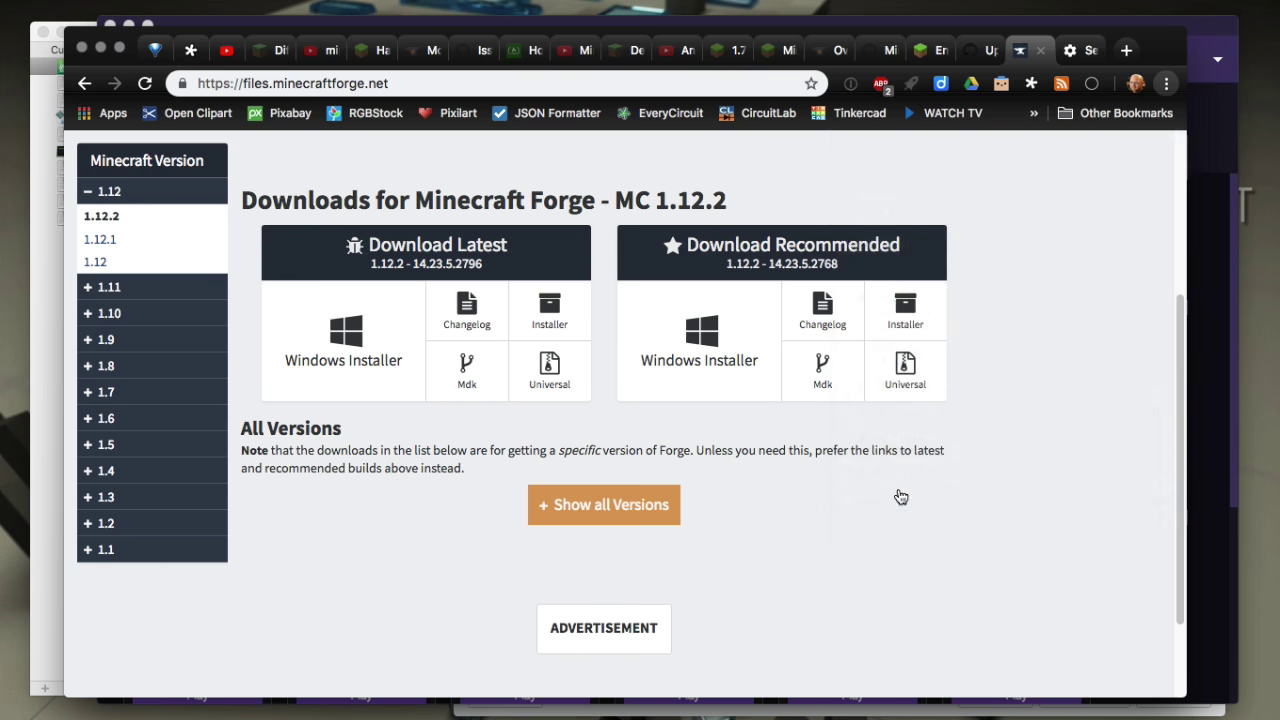
scroll(770, 380, "down", 10)
scroll(764, 409, "down", 5)
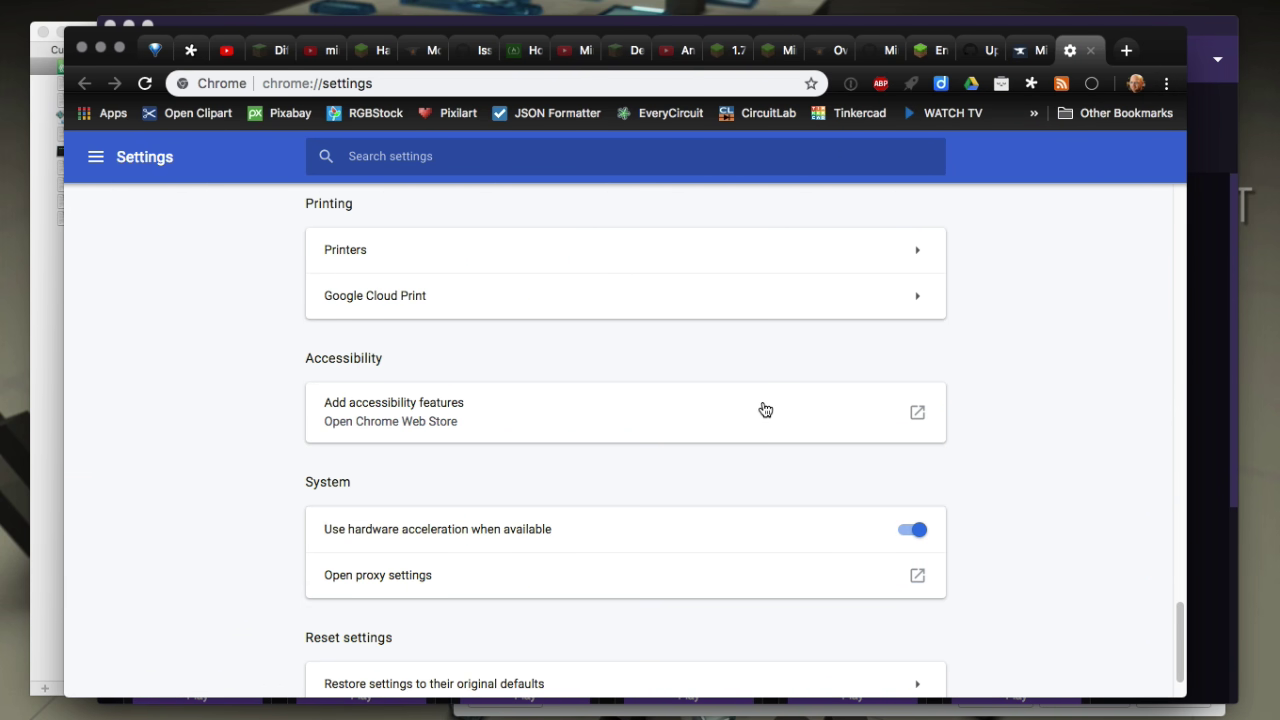
scroll(764, 409, "up", 5)
scroll(764, 409, "up", 5)
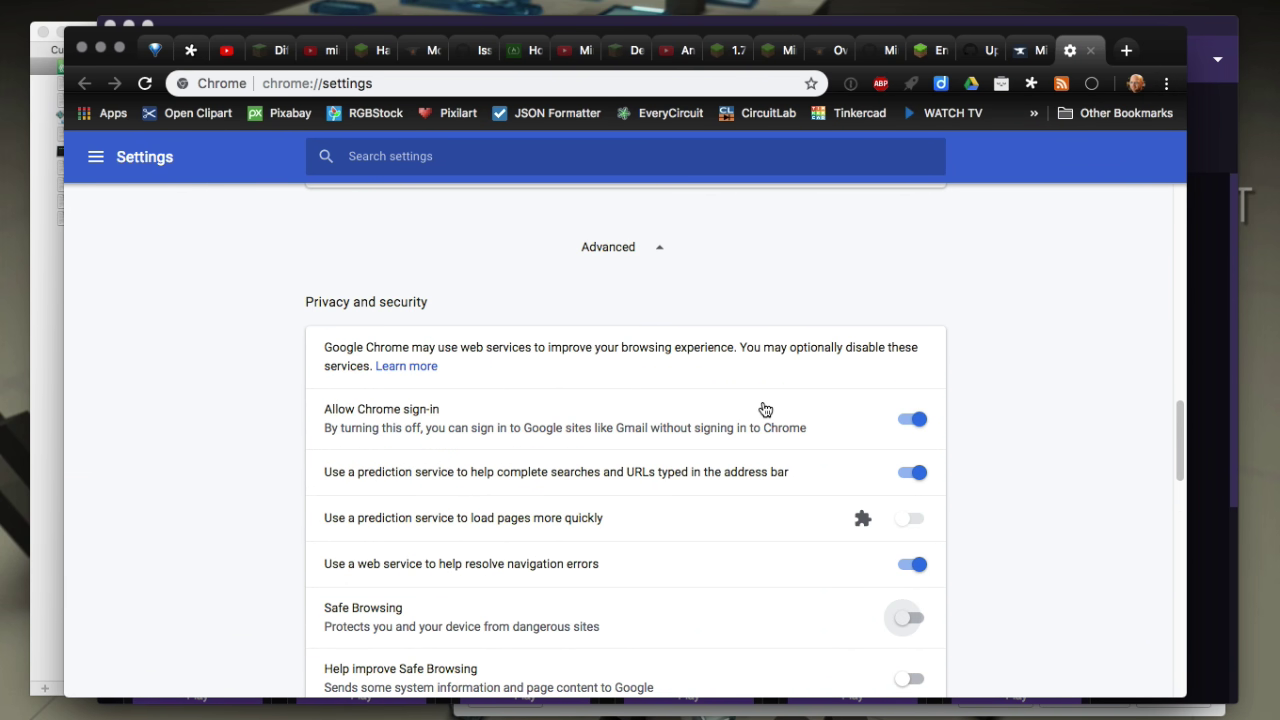
scroll(764, 409, "down", 1)
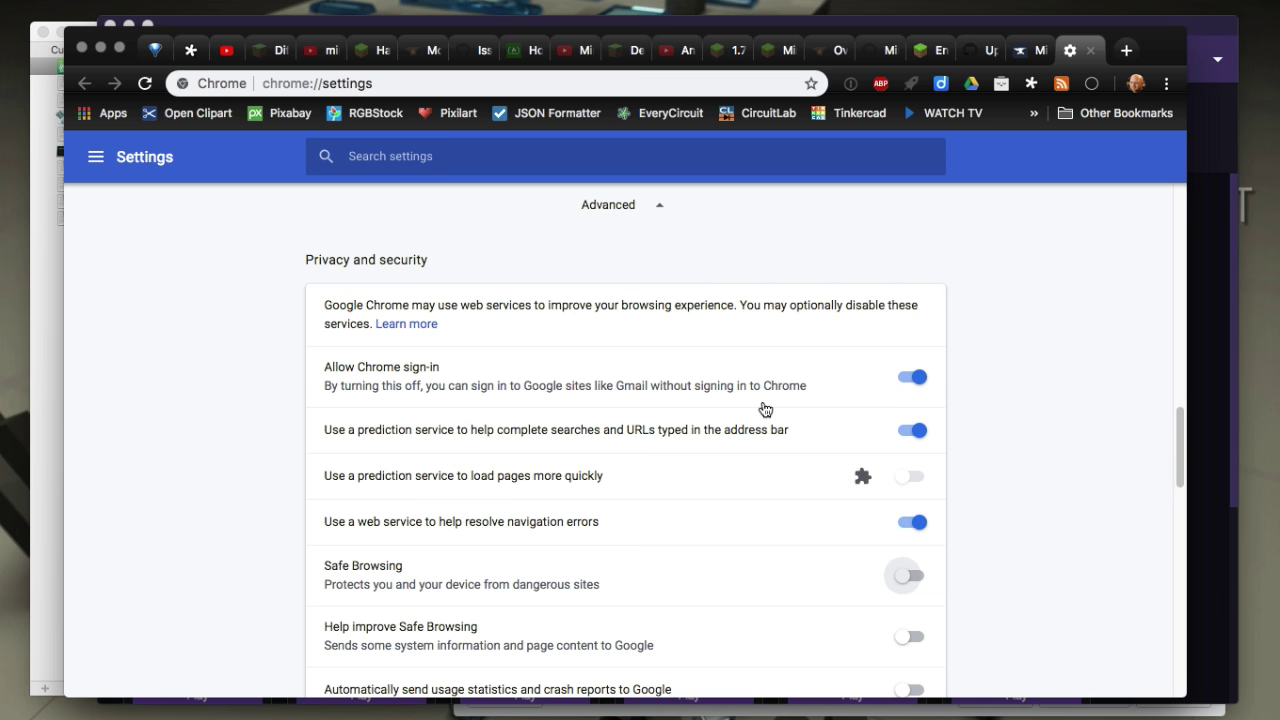
left_click(916, 581)
scroll(1070, 555, "down", 10)
scroll(1070, 555, "down", 5)
scroll(1070, 555, "down", 5)
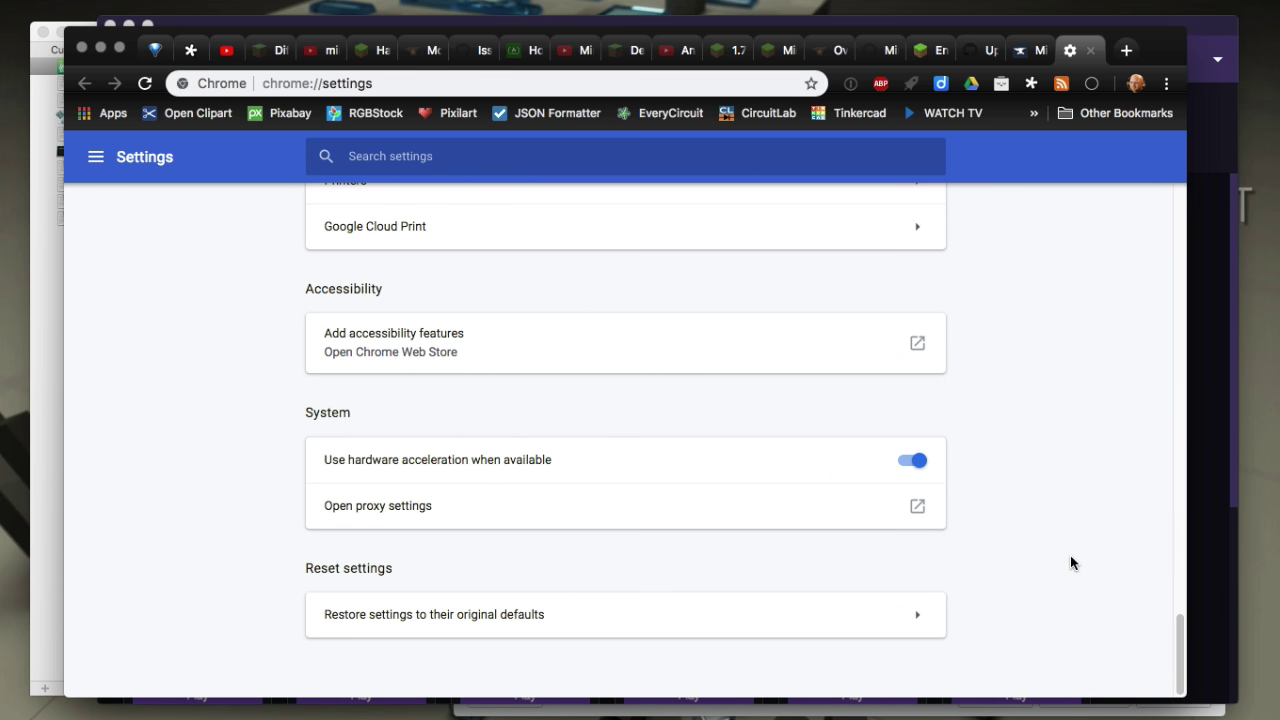
left_click(1090, 50)
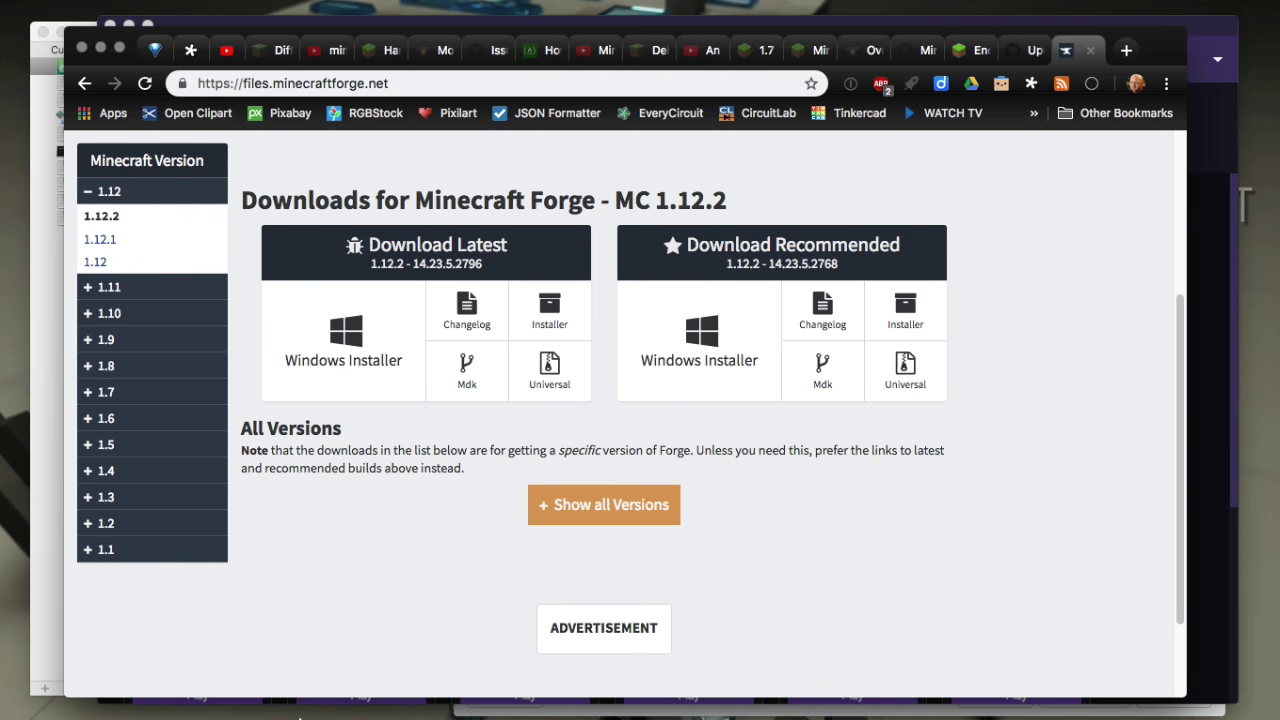
- Trash Unconfirmed 28028.crdownload and select forge-1.12.2-14.23.5.2768-mdk.zip in Downloads
left_click(143, 682)
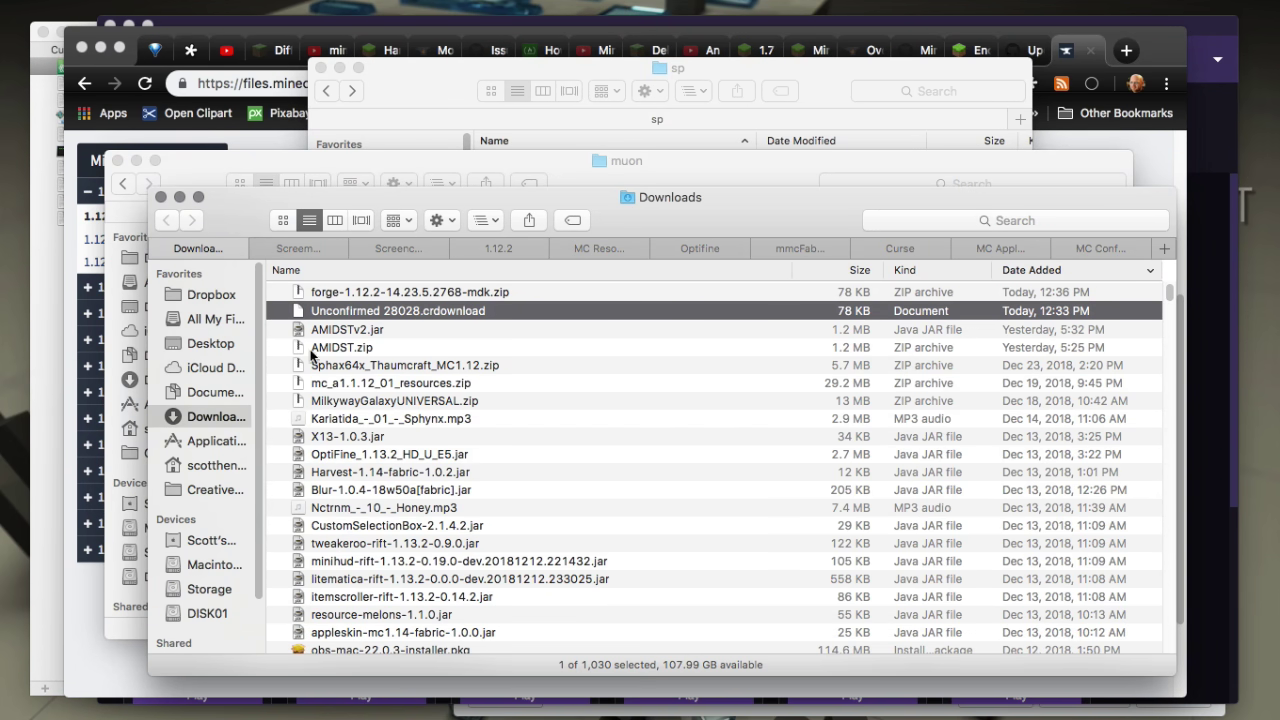
right_click(364, 311)
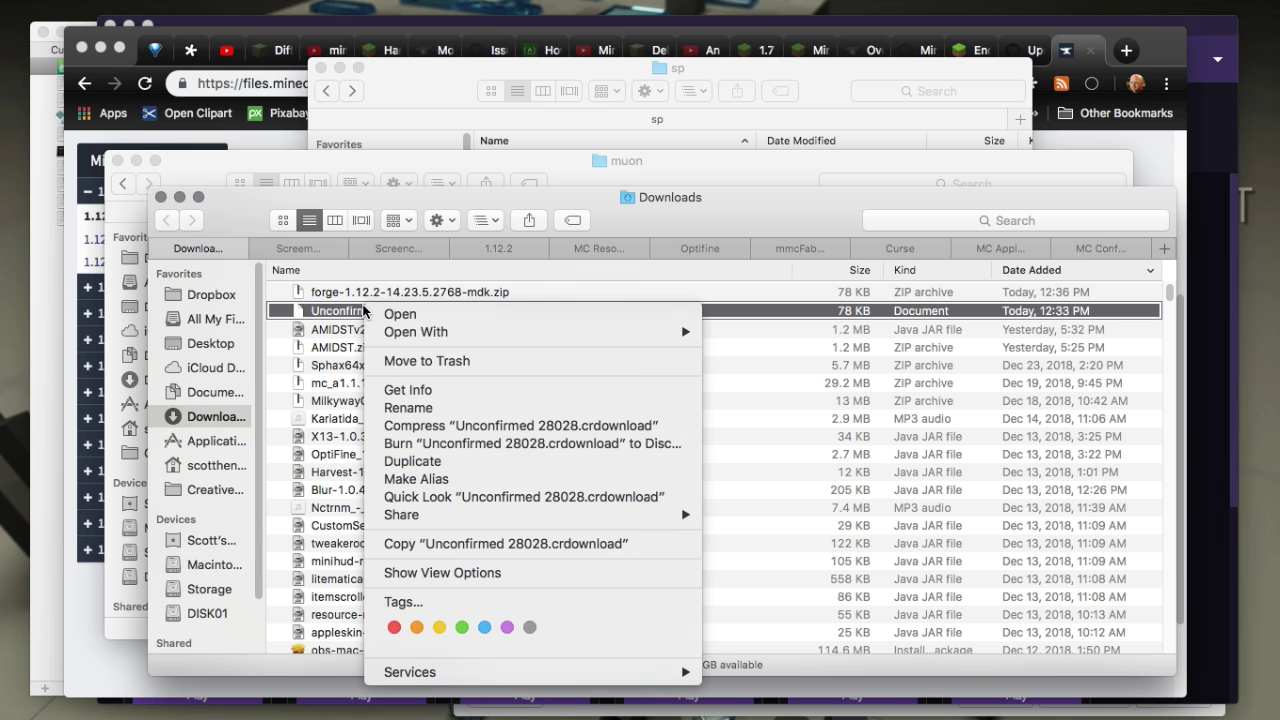
left_click(436, 360)
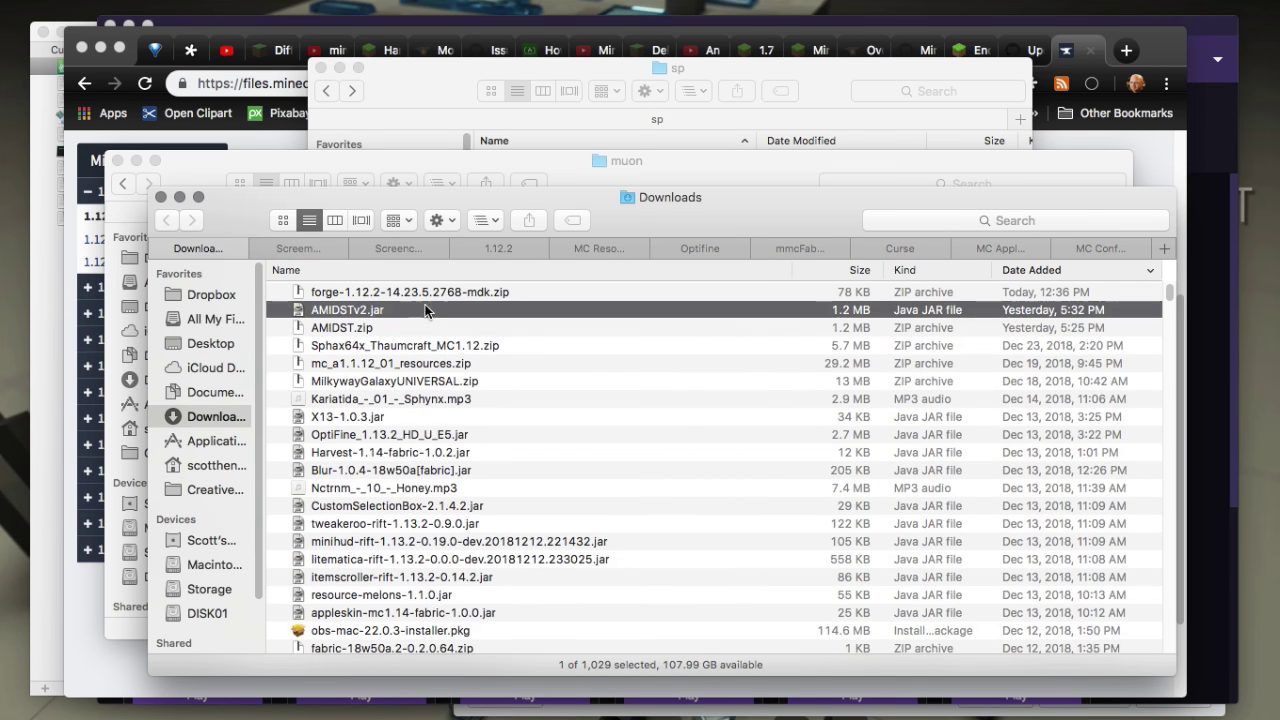
key("Up")
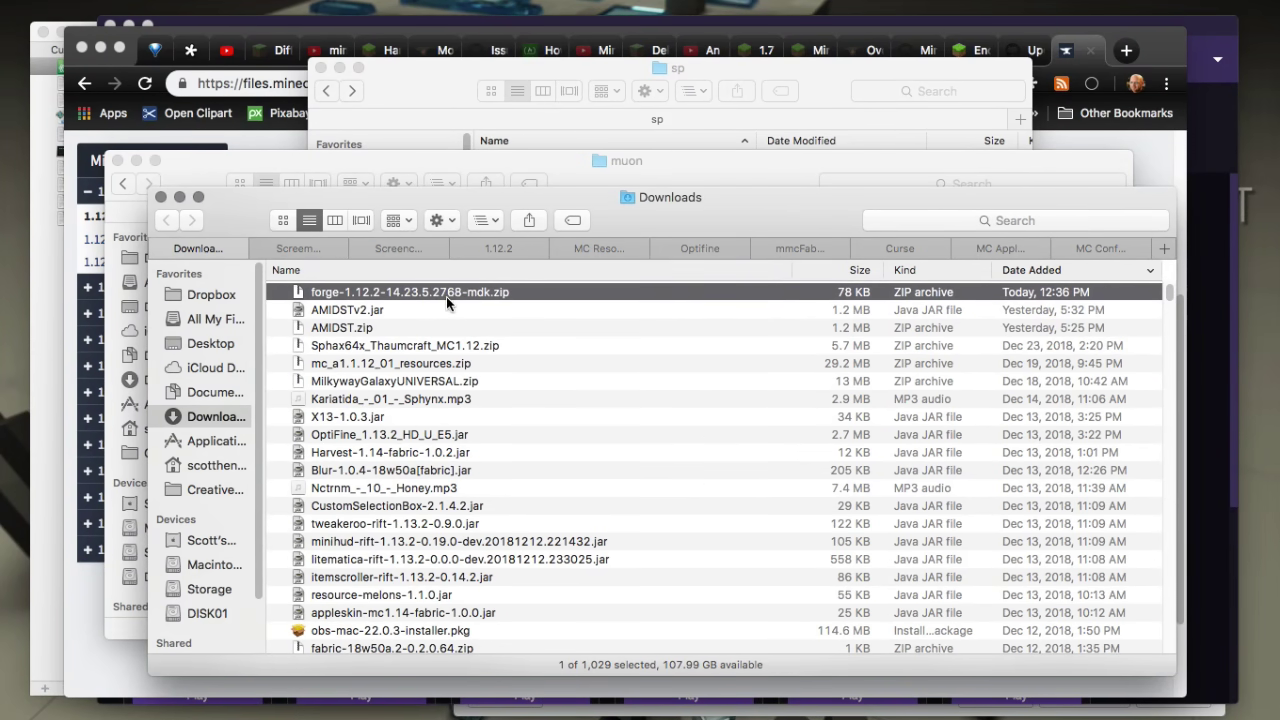
left_click(1059, 135)
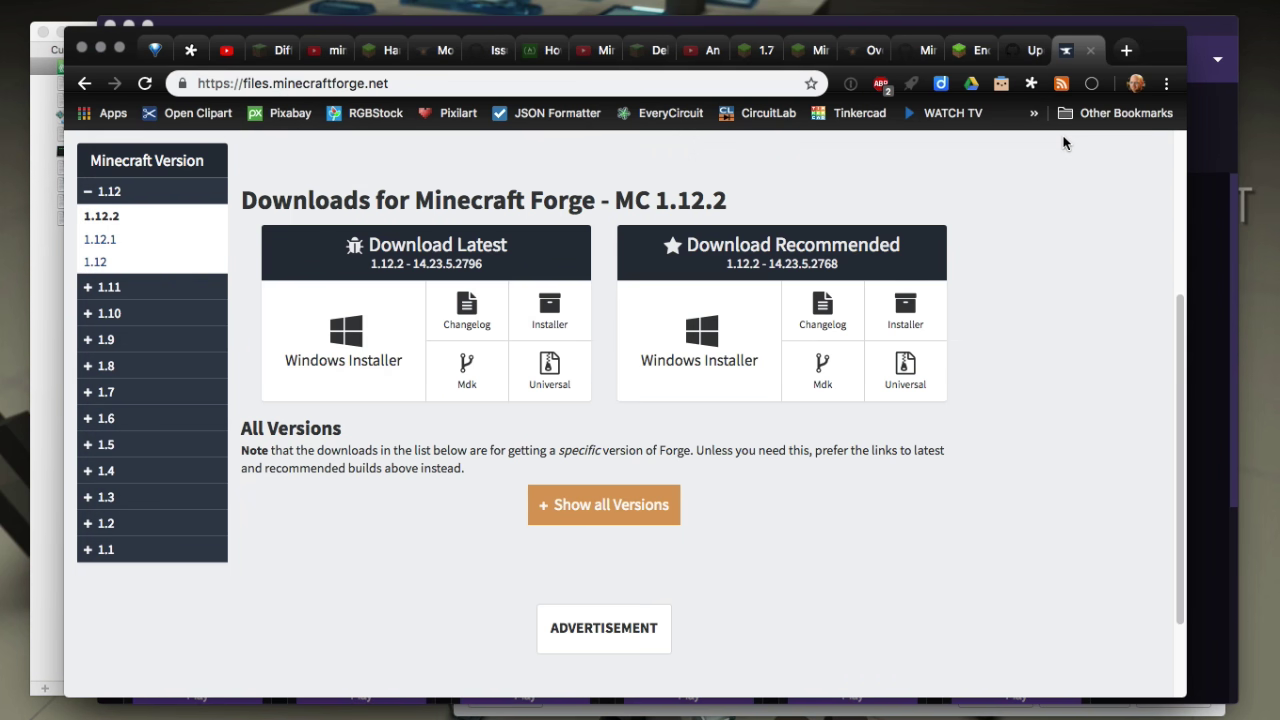
scroll(927, 266, "up", 1)
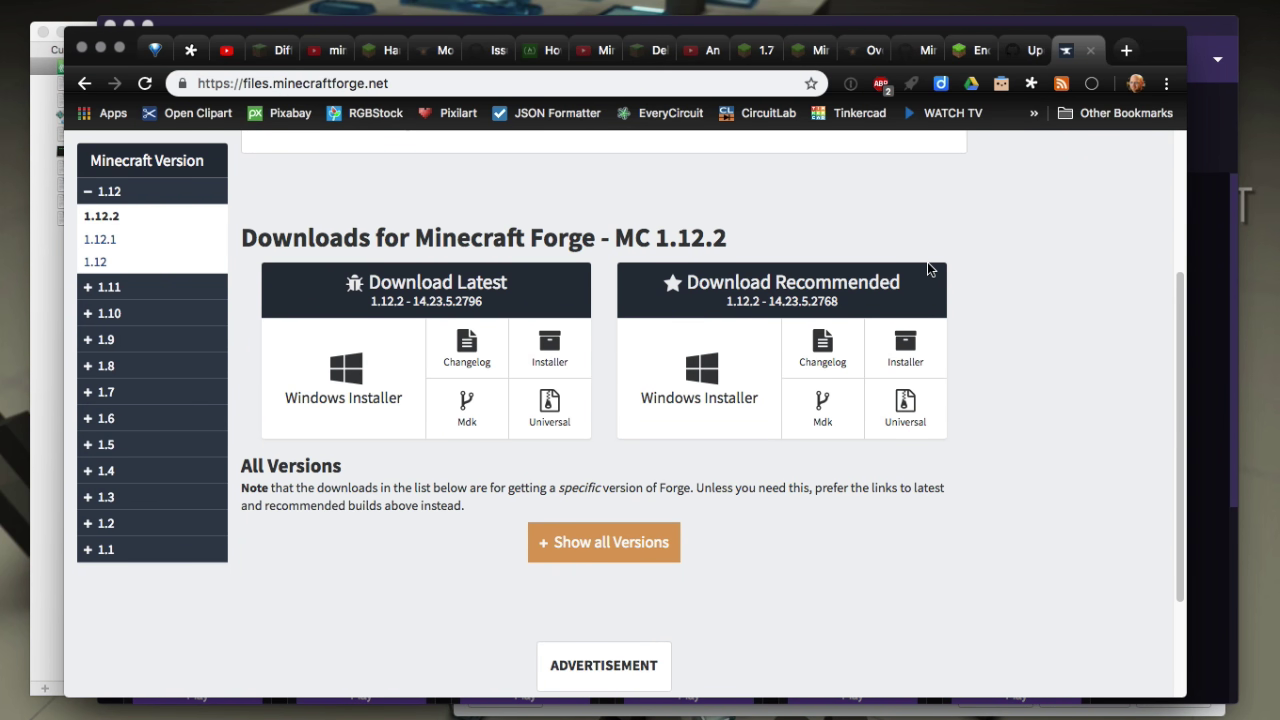
scroll(927, 266, "down", 1)
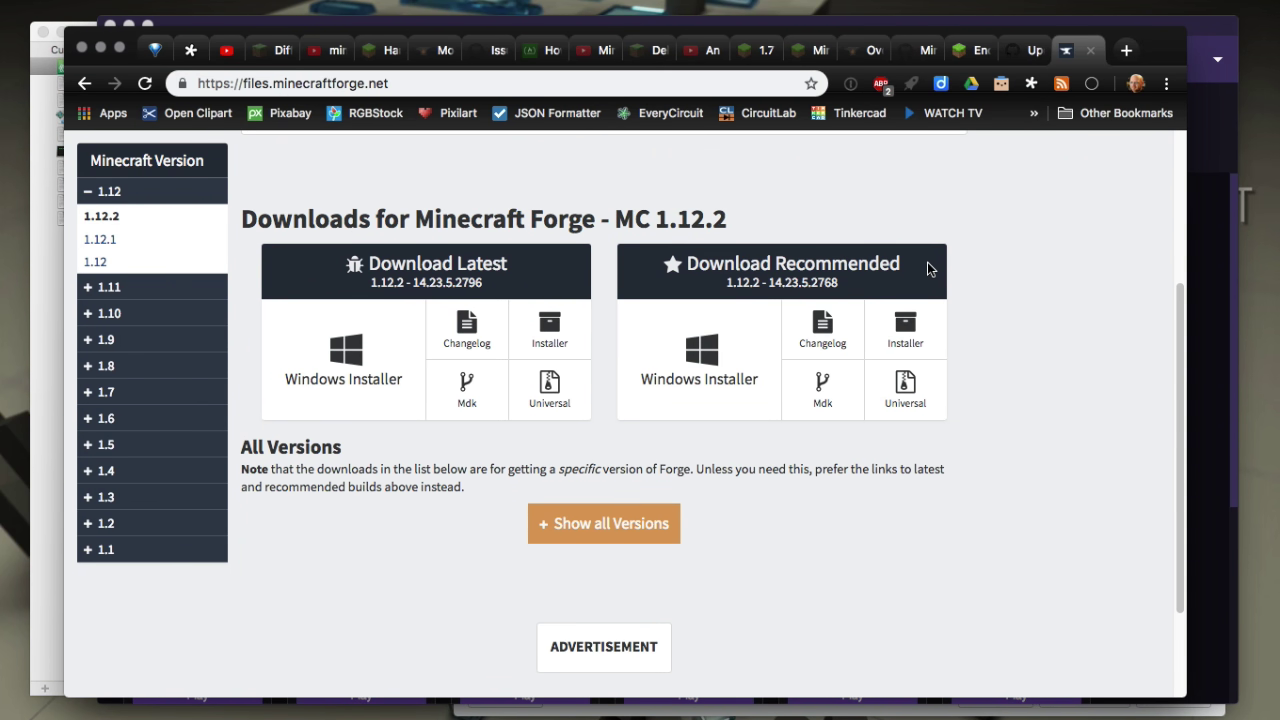
scroll(927, 262, "up", 5)
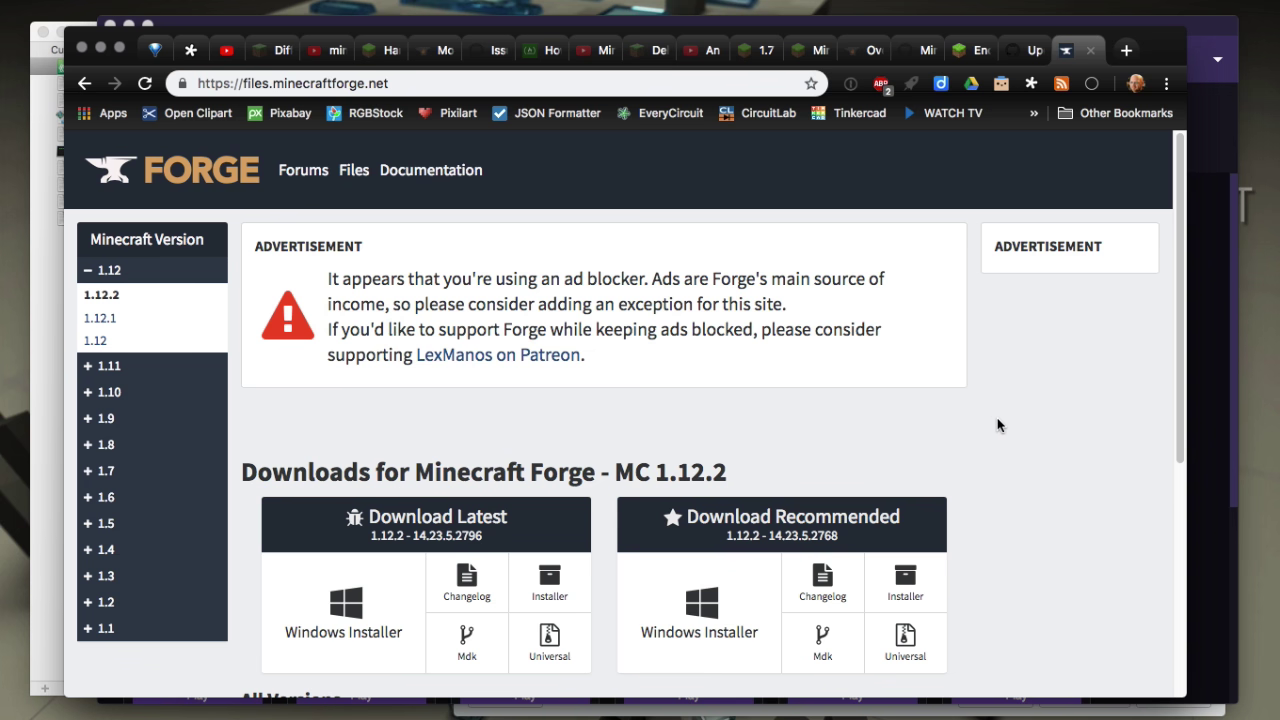
scroll(997, 425, "down", 3)
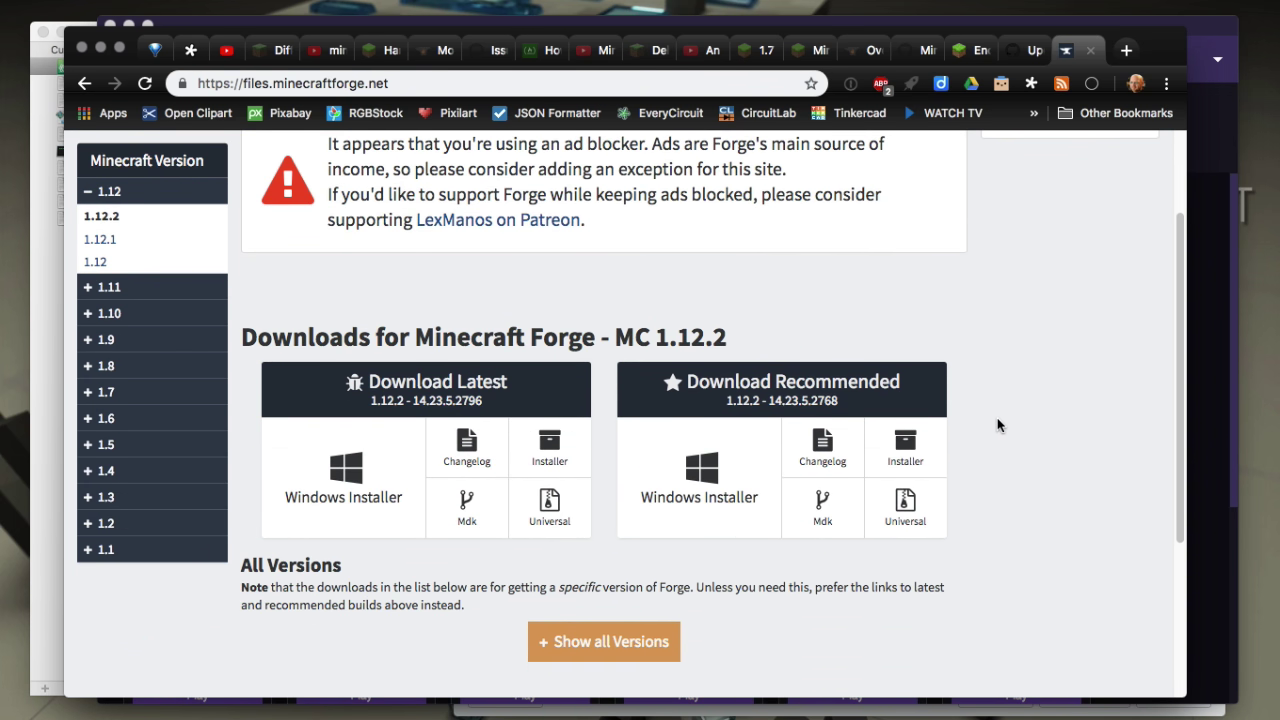
scroll(997, 425, "down", 2)
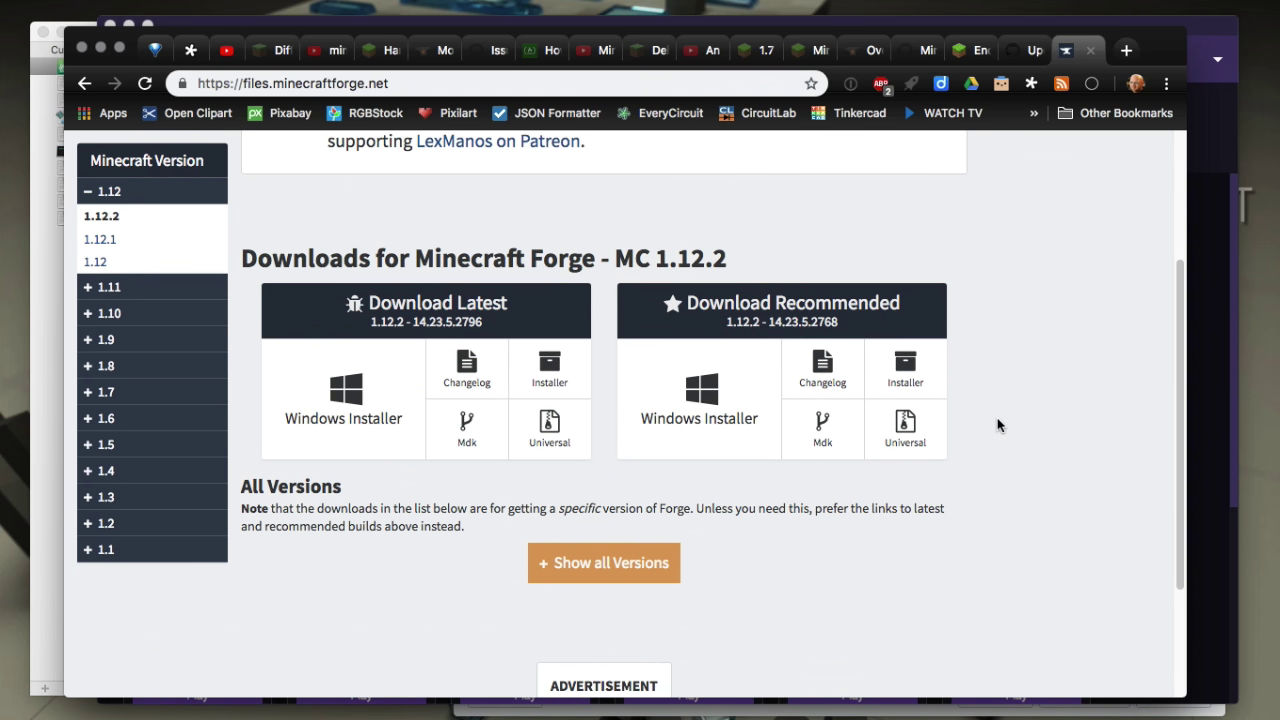
scroll(997, 425, "down", 1)
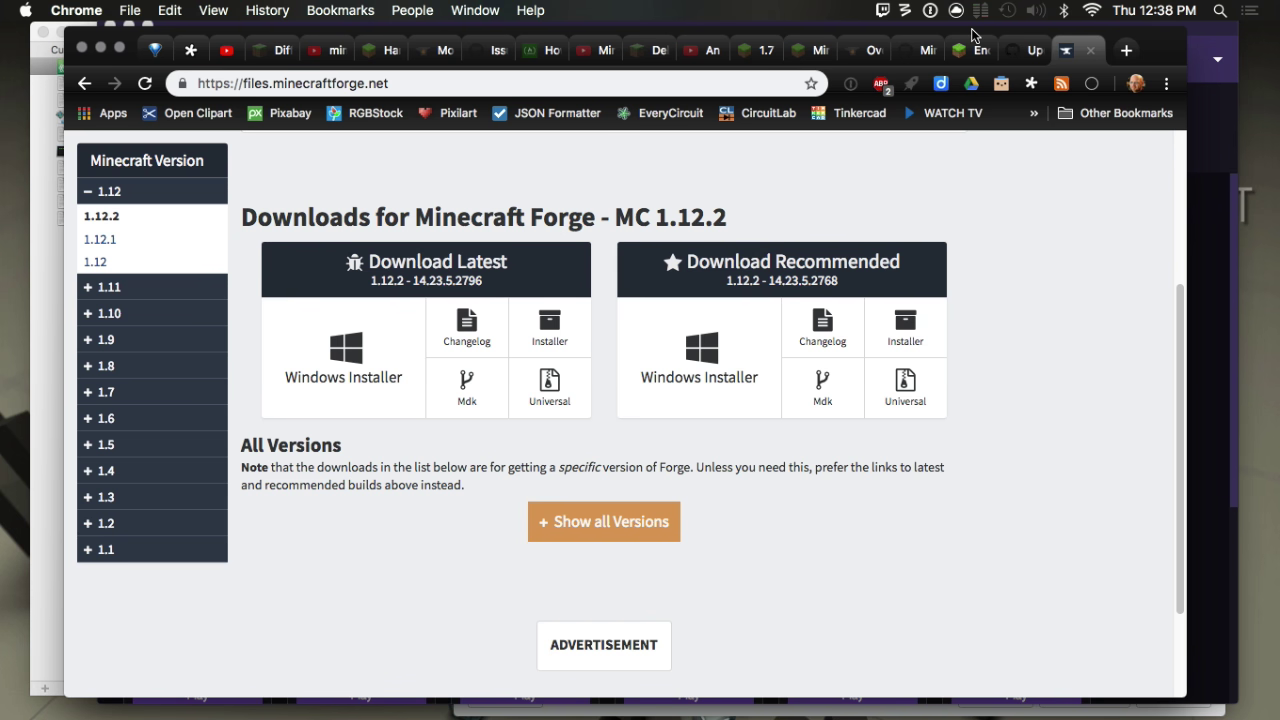
left_click(855, 7)
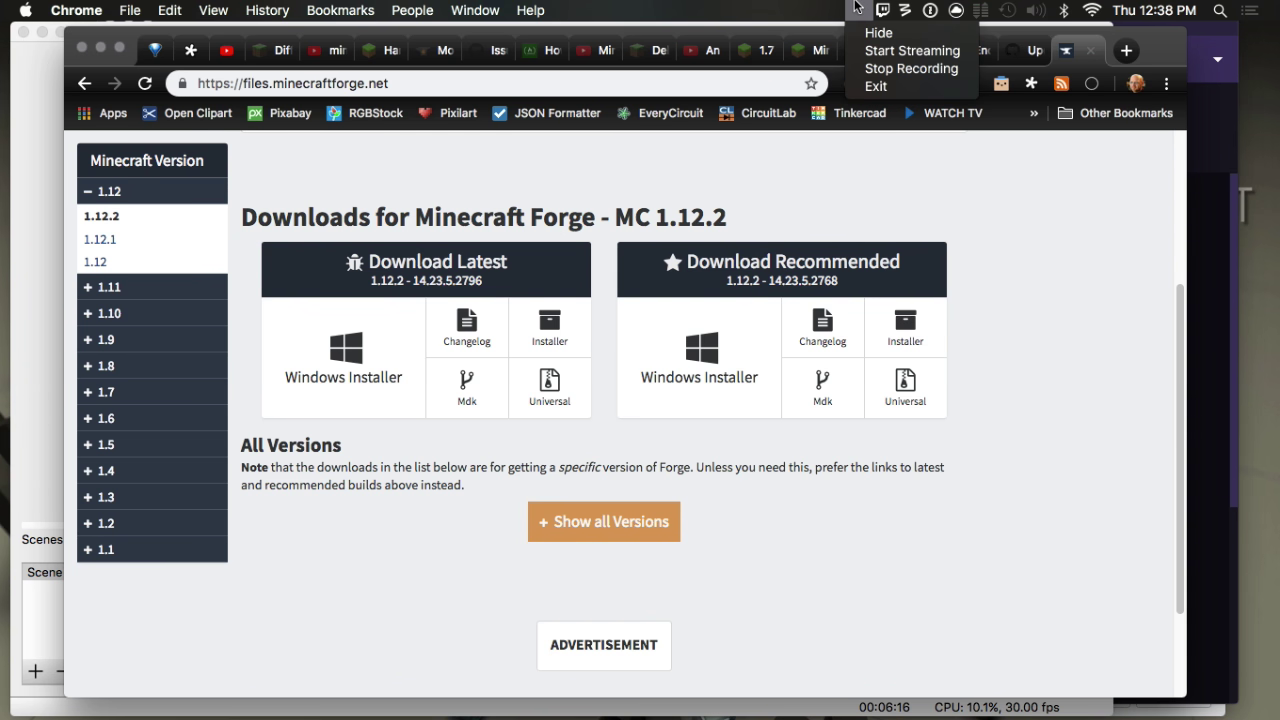